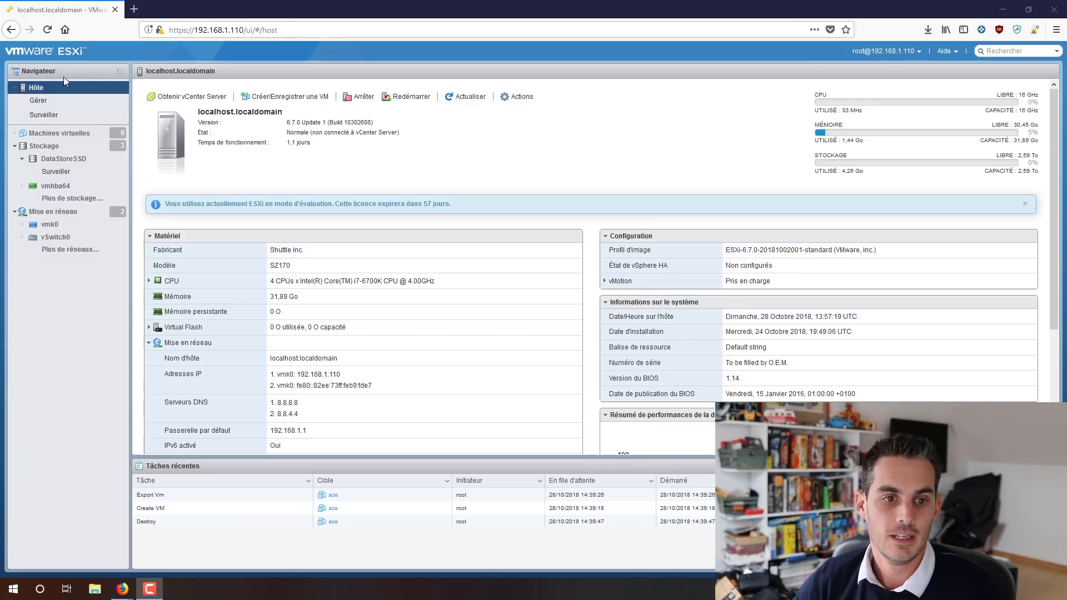
Create a directory named ISO at the root of datastore1 using the datastore browser
left_click(43, 134)
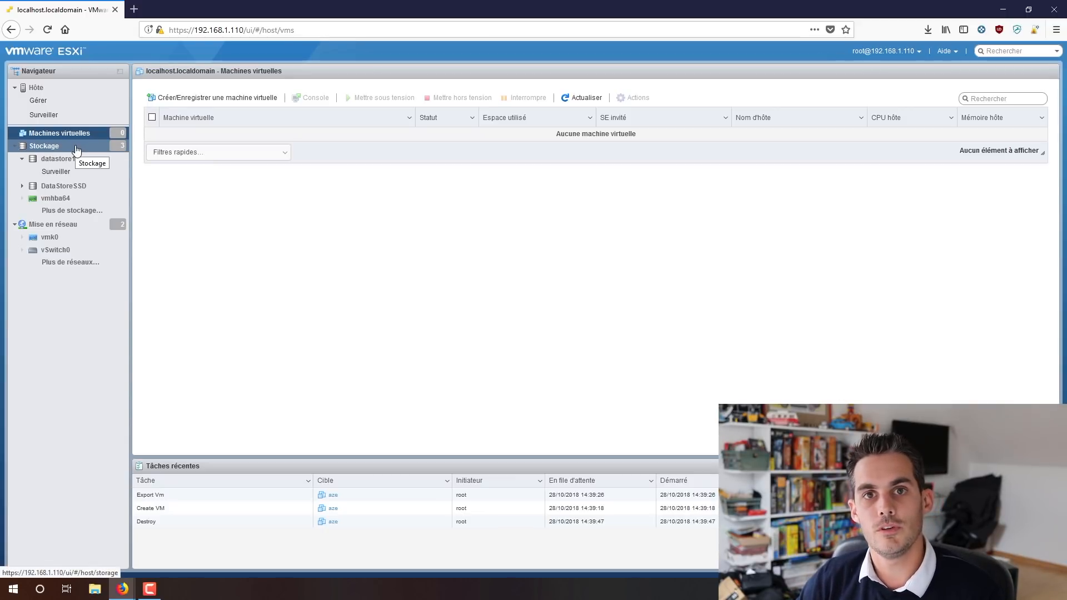
left_click(77, 148)
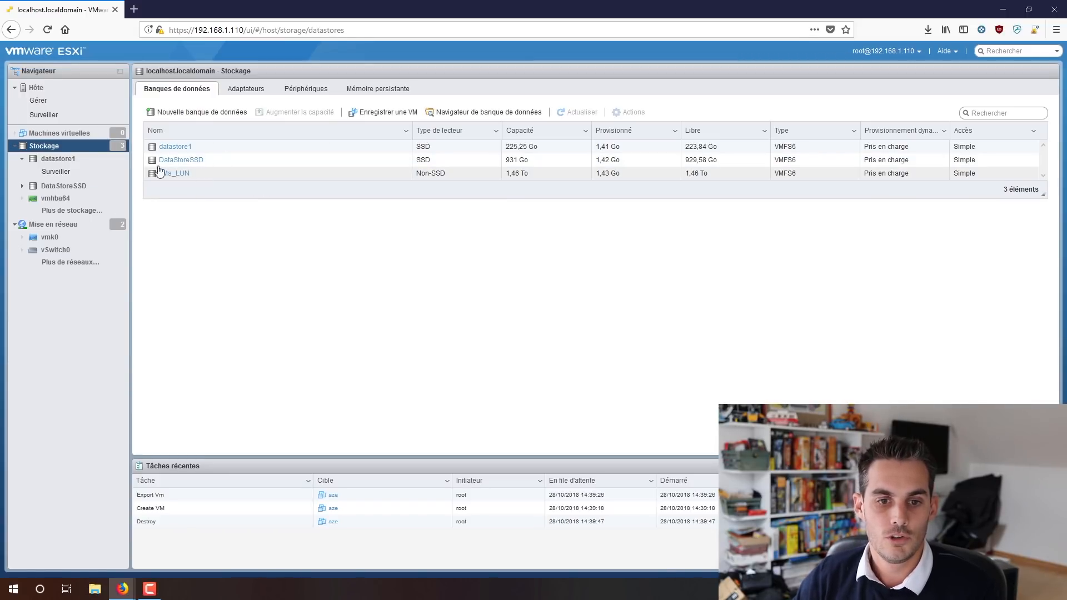
left_click(184, 148)
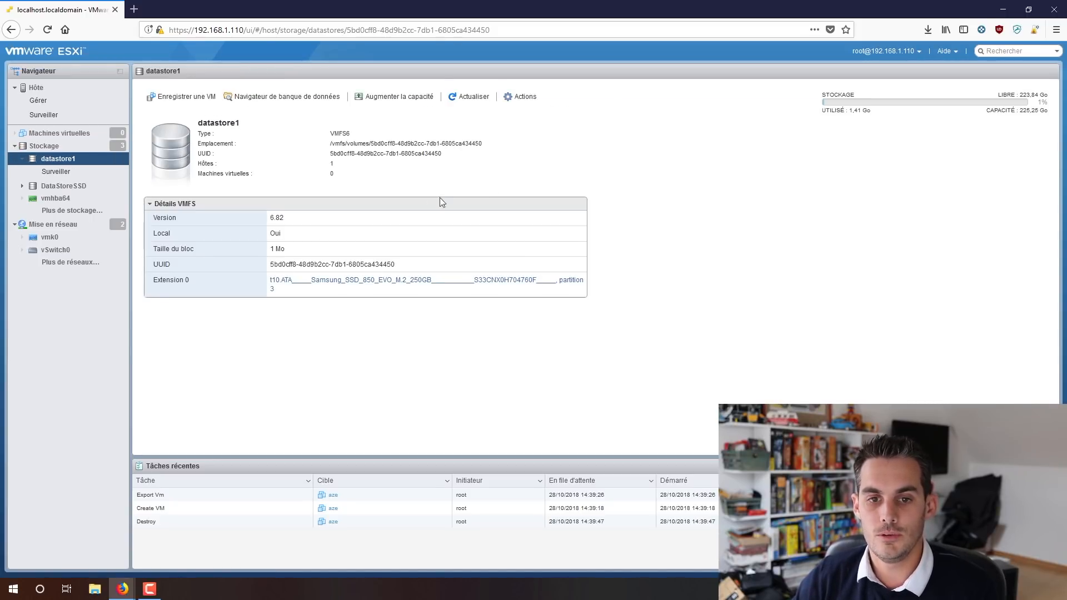
left_click(278, 100)
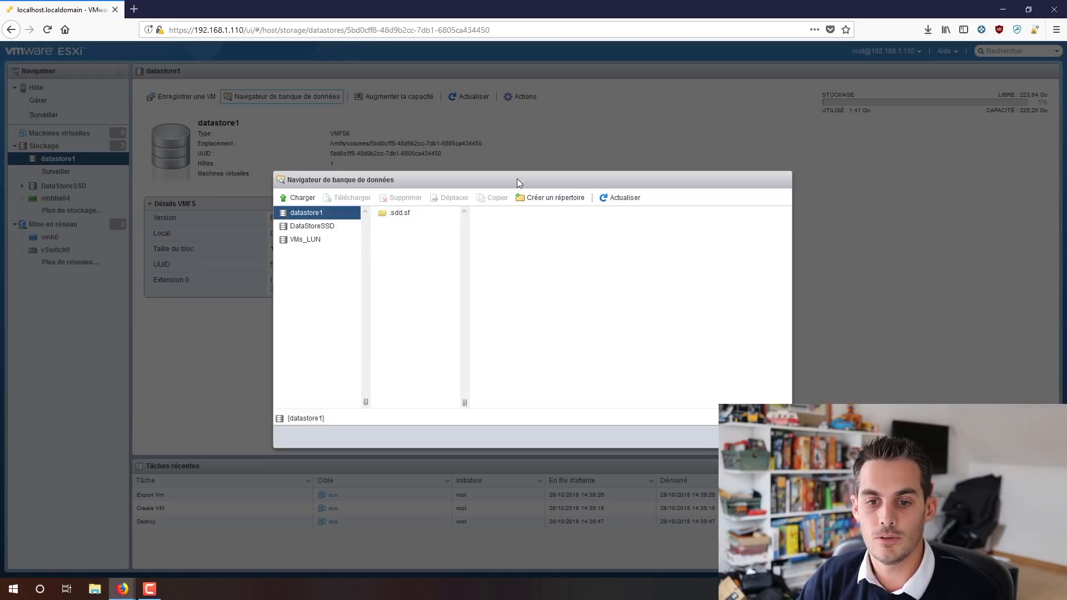
left_click(561, 197)
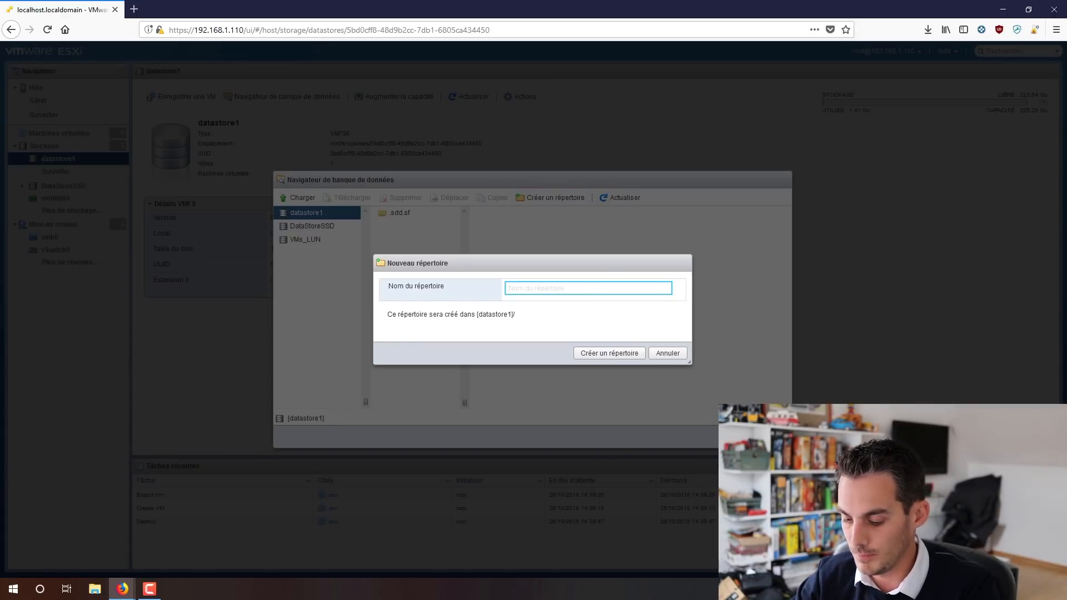
type("ISO")
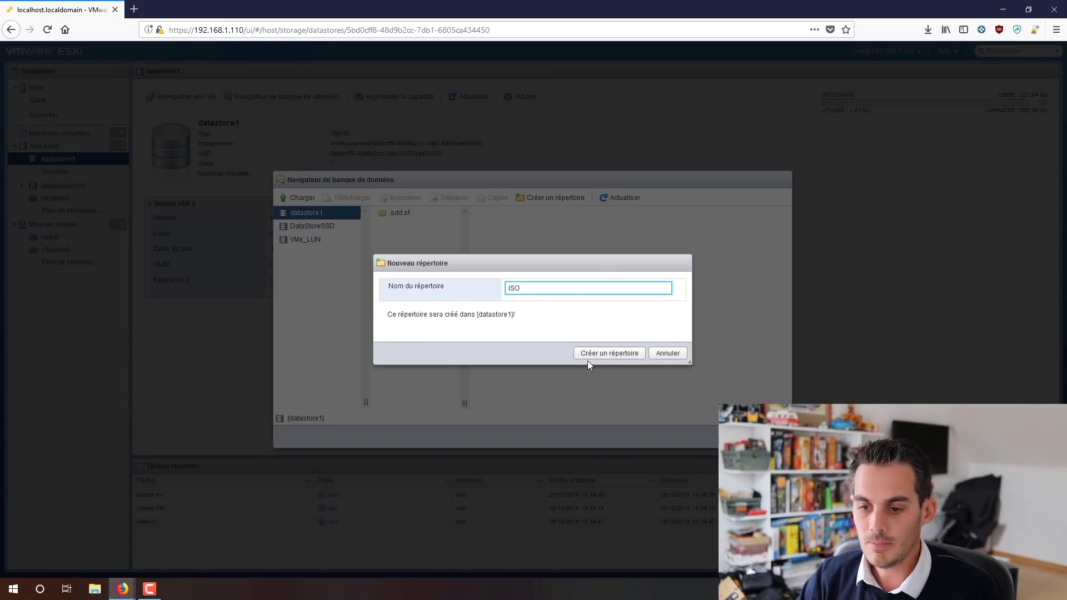
left_click(626, 351)
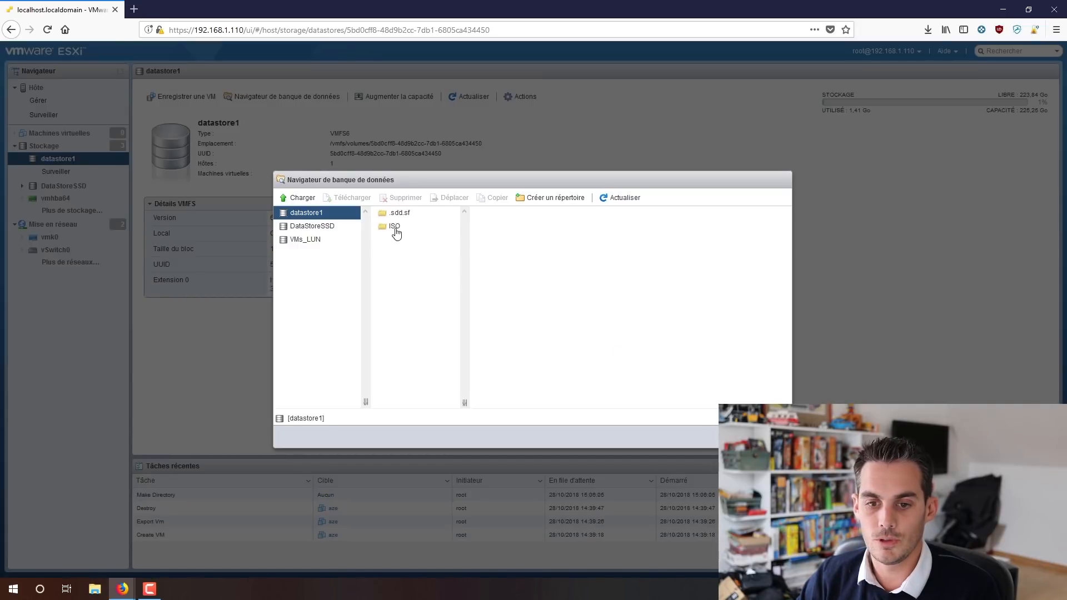
Upload ubuntu_18-10_fr_214458.iso and Windows10_InsiderPreview_Client_x64_fr-fr_17744.iso from Téléchargements into the ISO directory of datastore1
left_click(396, 231)
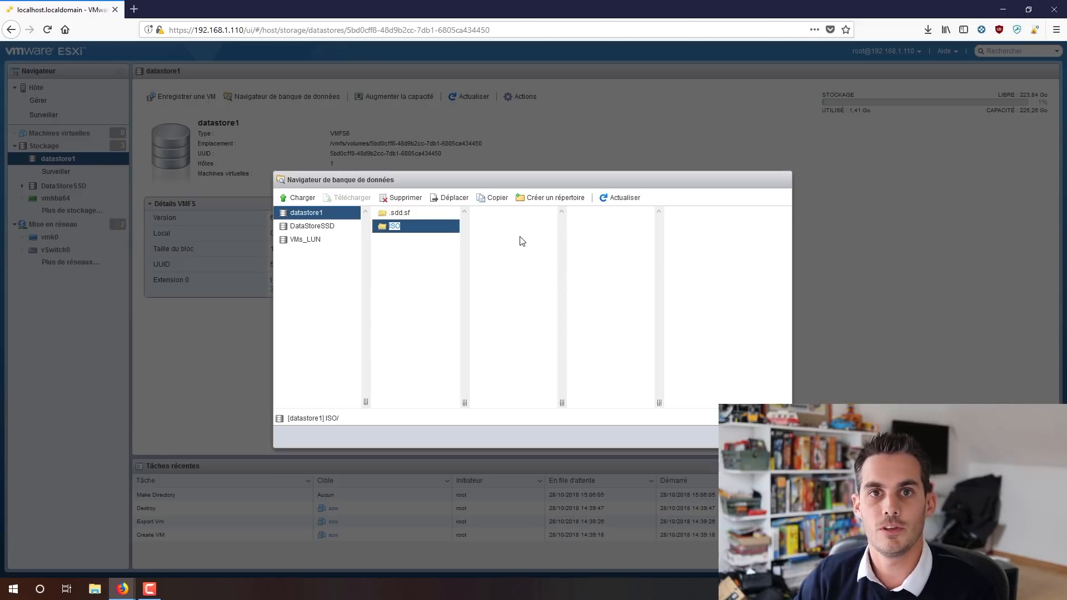
left_click(430, 298)
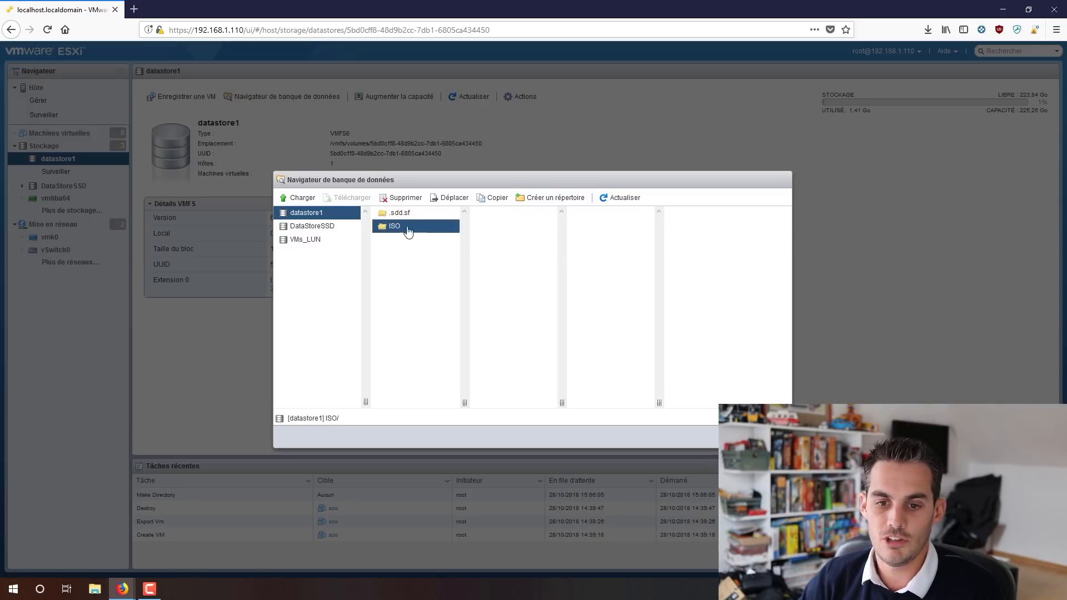
left_click(294, 201)
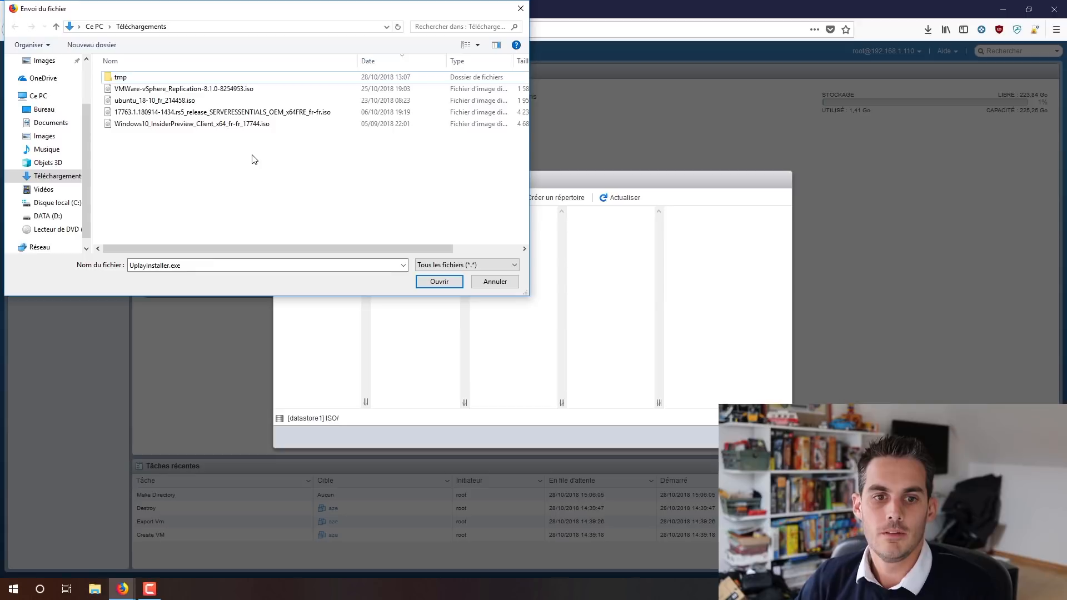
left_click(161, 124)
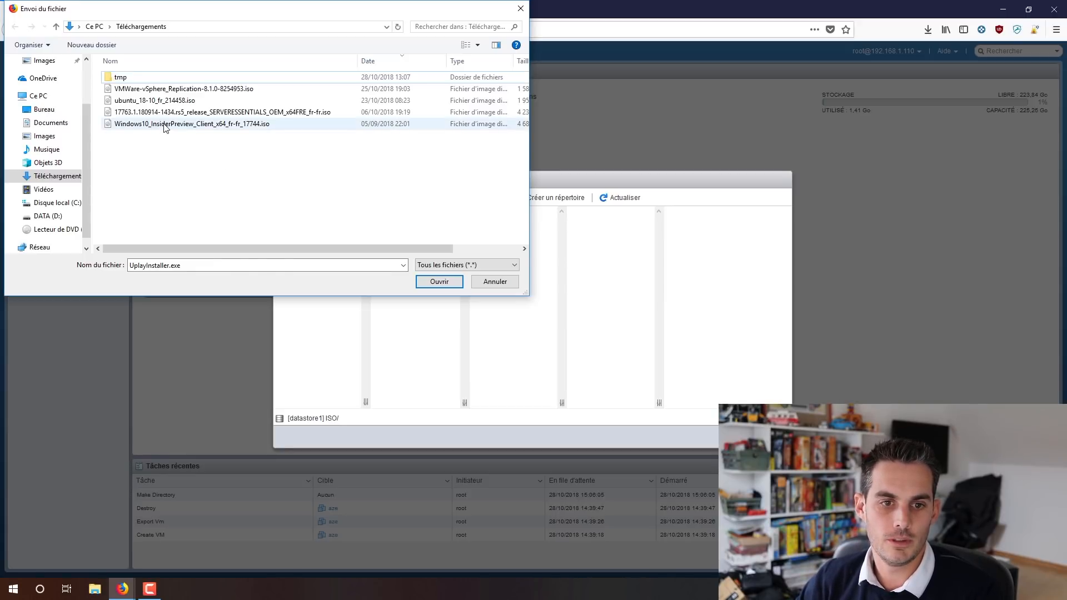
left_click(167, 103)
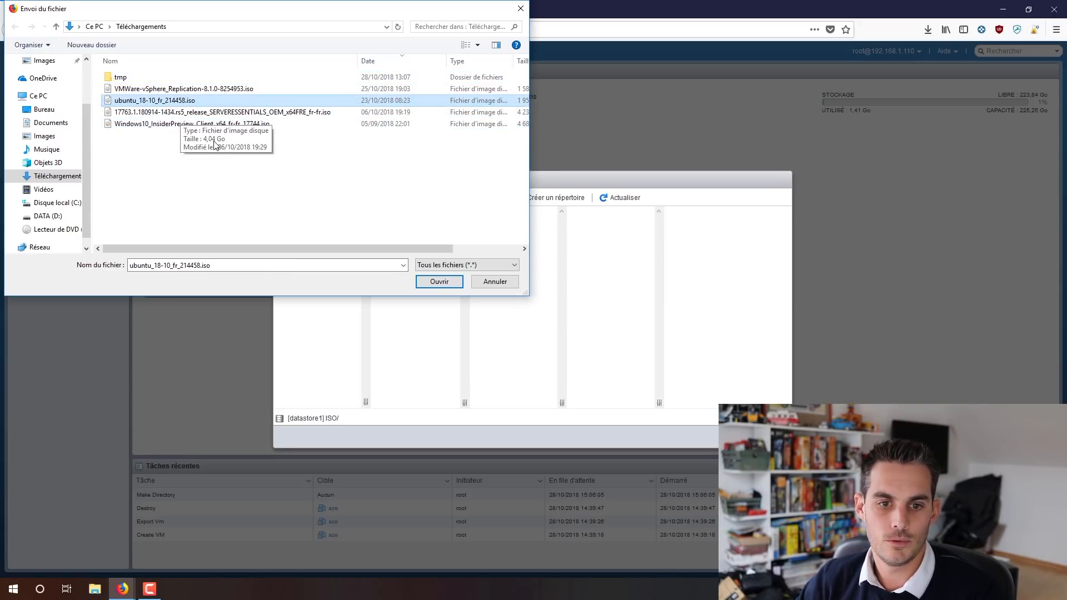
double_click(213, 105)
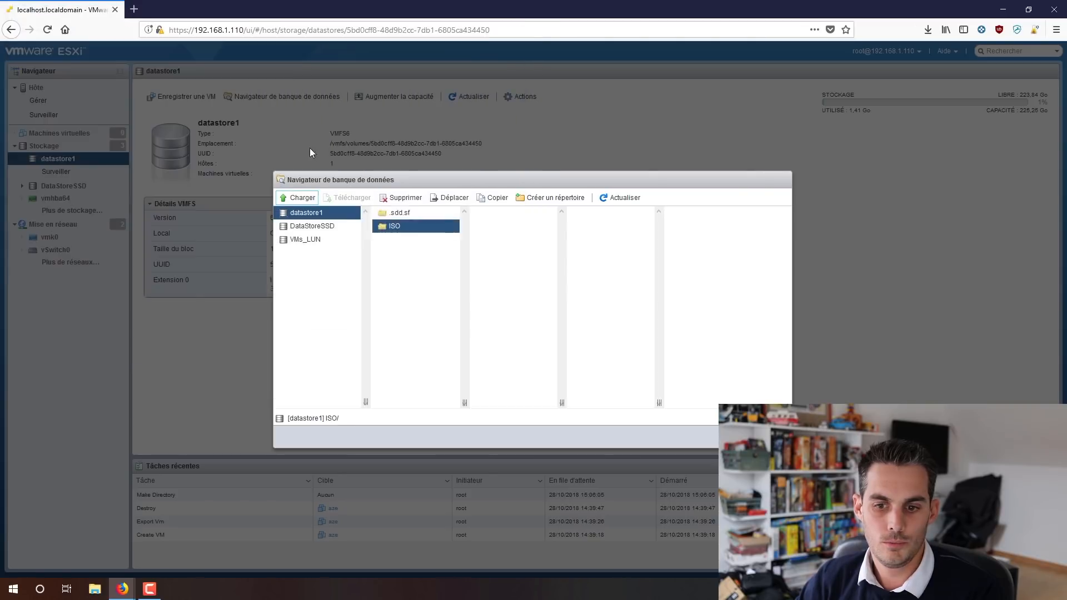
left_click(300, 198)
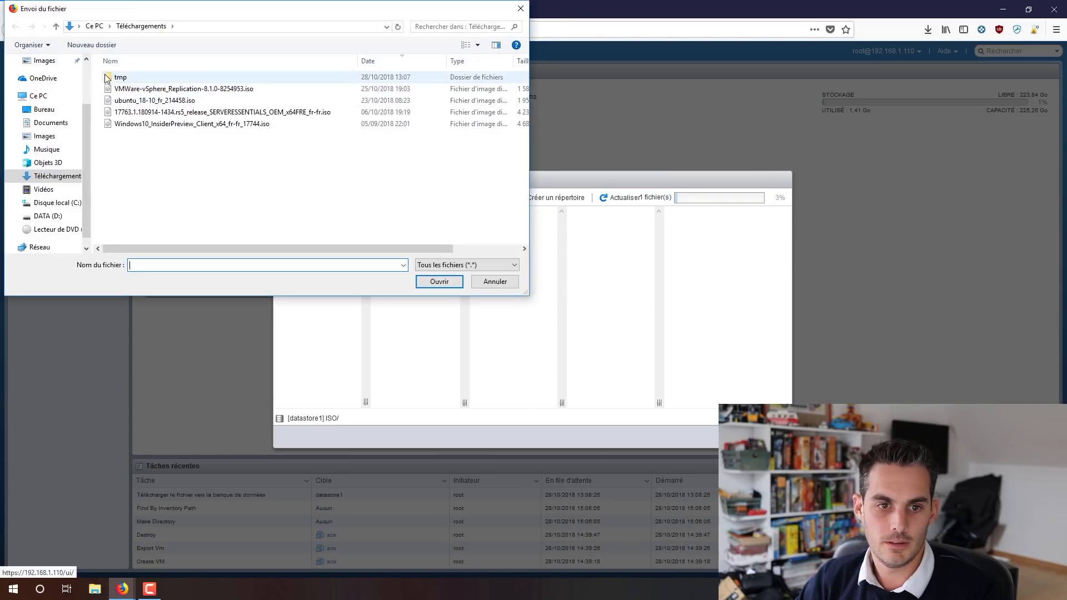
double_click(143, 153)
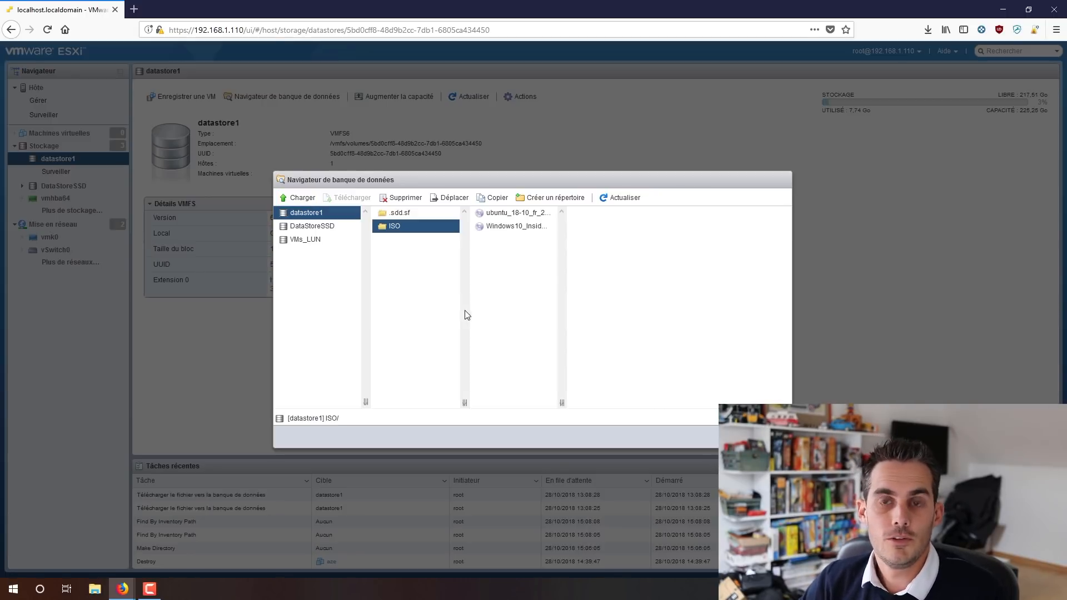
Check the details of the uploaded disc images in the ISO directory and close the datastore browser
left_click(522, 227)
left_click(517, 213)
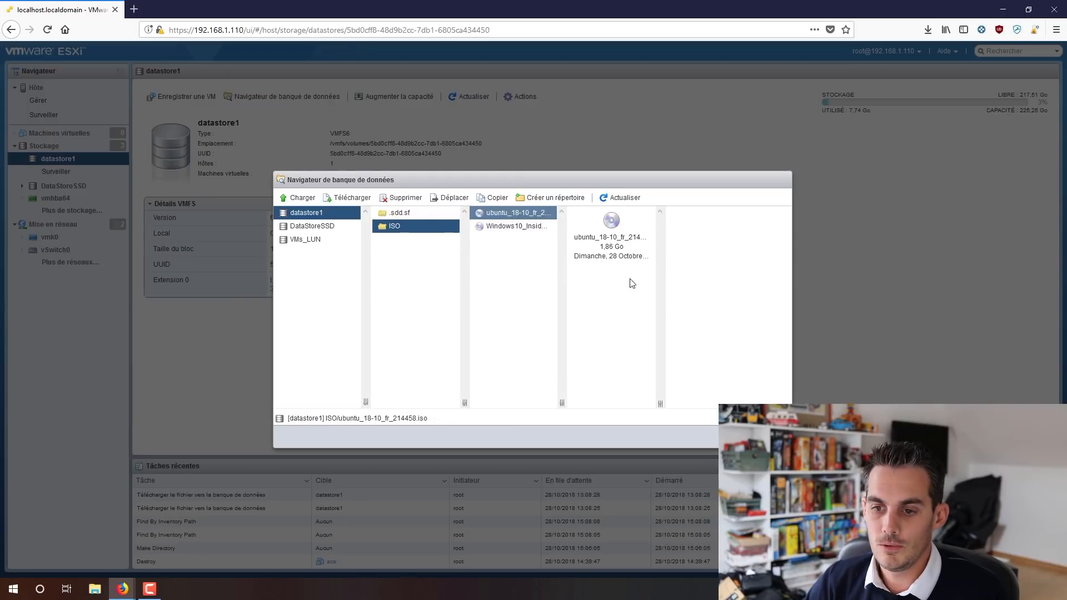
left_click(769, 437)
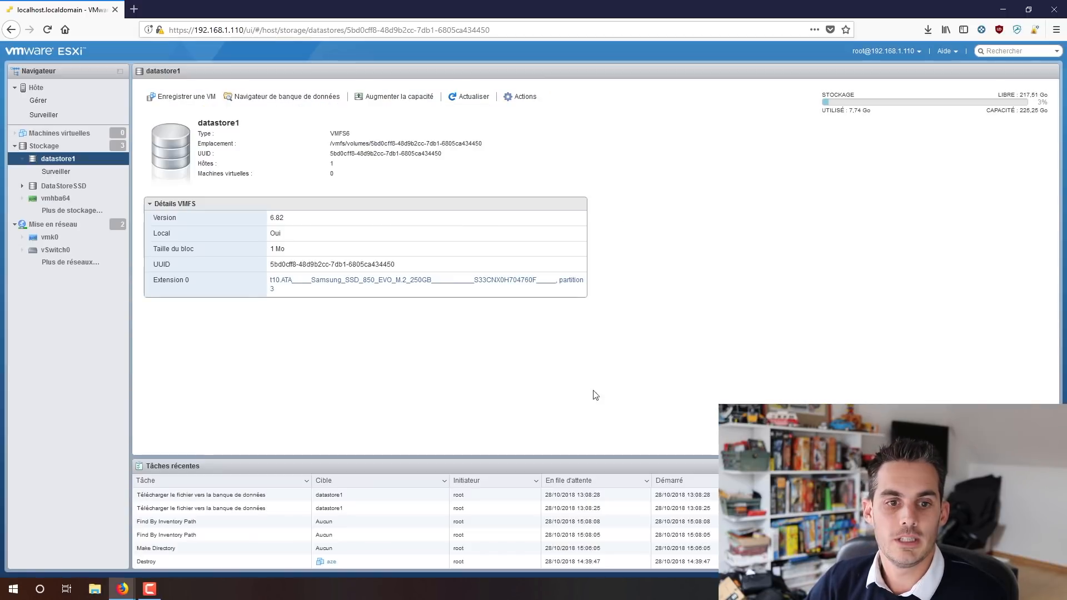
Start a new virtual machine with the creation type "Créer une machine virtuelle" and name it Ubuntu 18.10
left_click(71, 135)
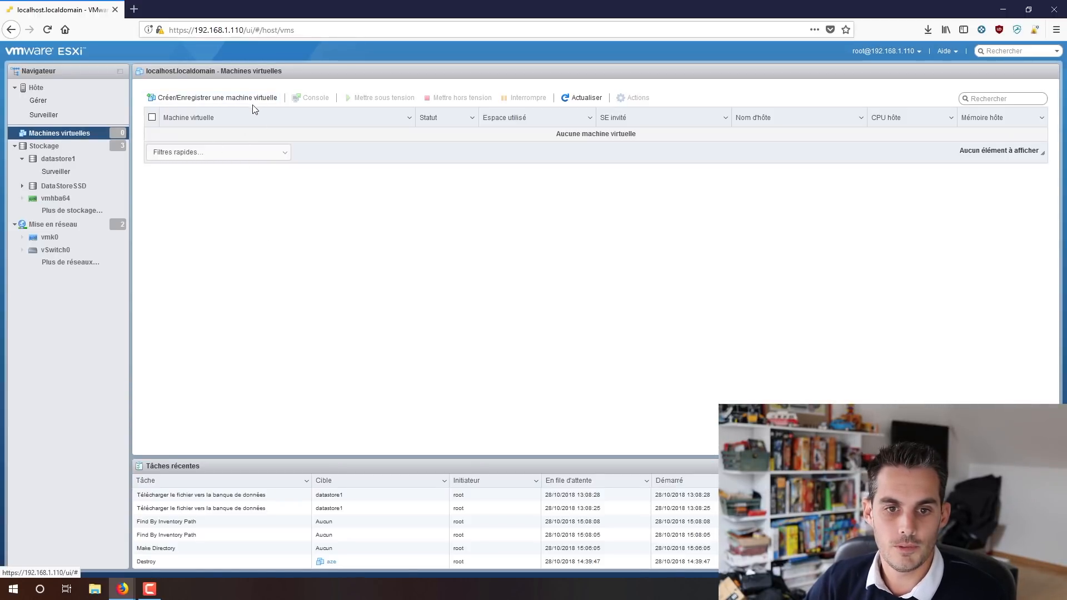
left_click(212, 96)
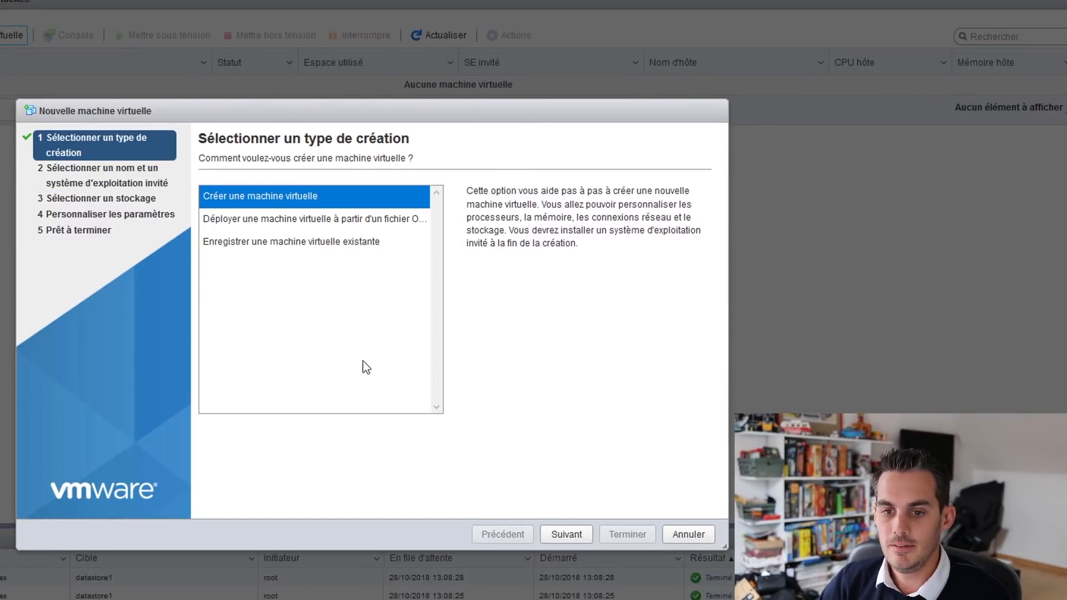
left_click(570, 538)
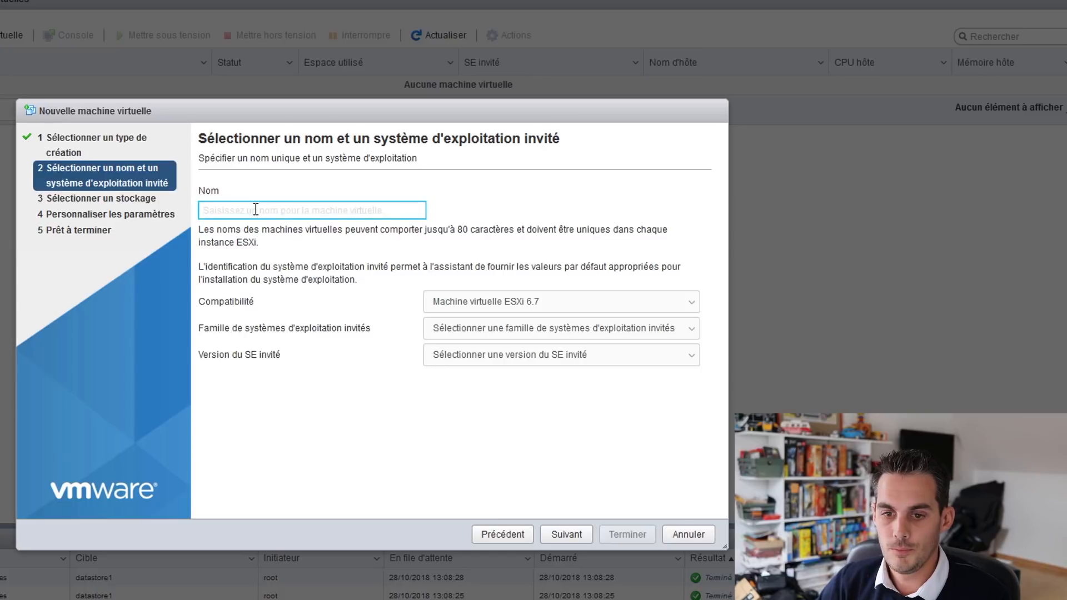
type("Ubuntu ")
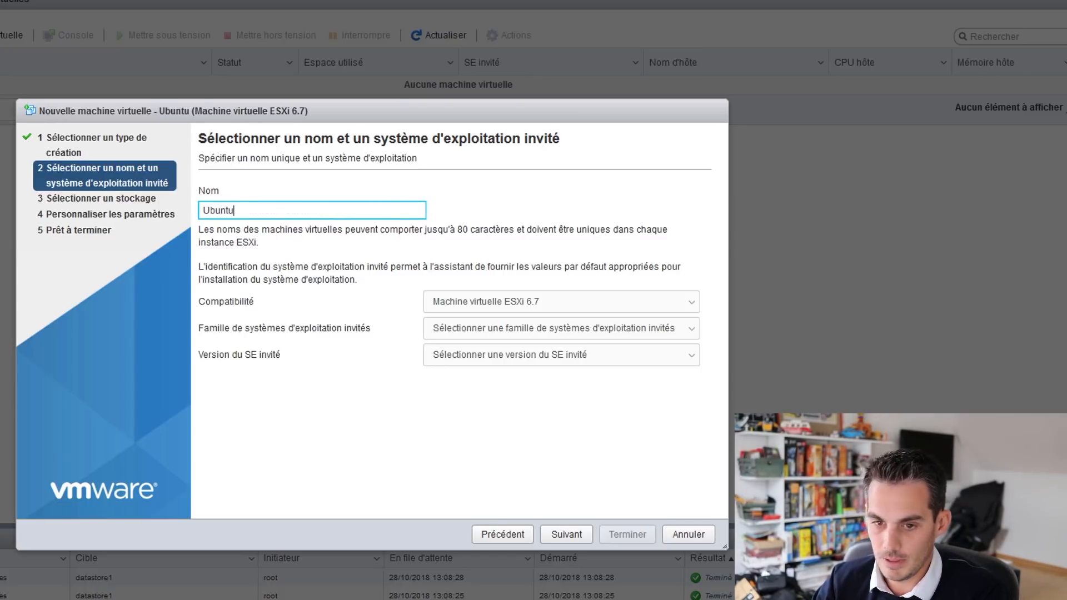
type("18.10")
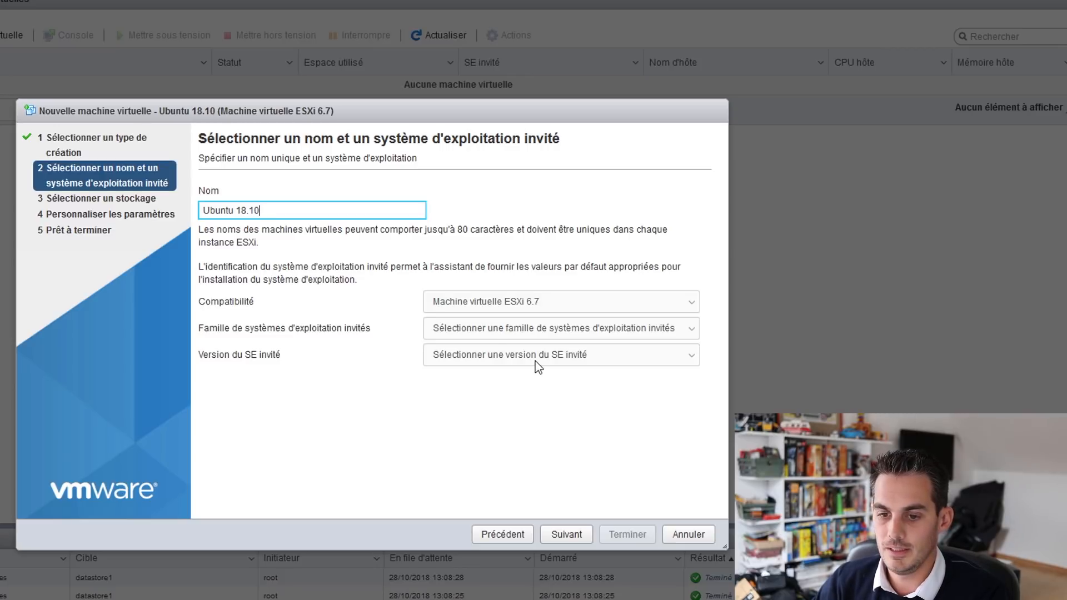
Set the compatibility to Machine virtuelle ESXi 6.7 and the guest system to Linux, Ubuntu Linux (64 bits), and continue to storage selection
left_click(494, 308)
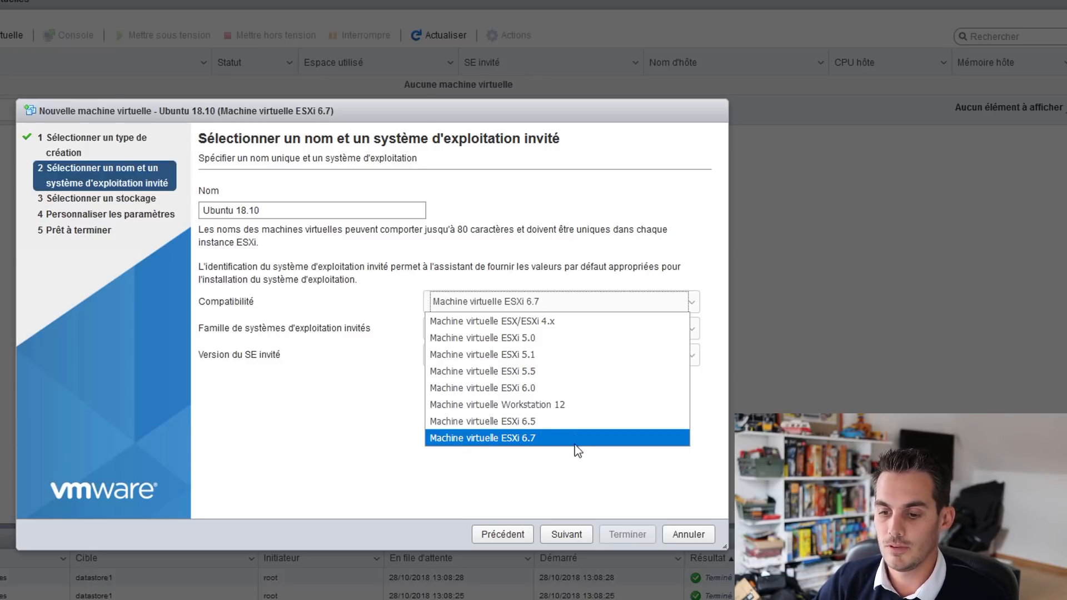
left_click(487, 441)
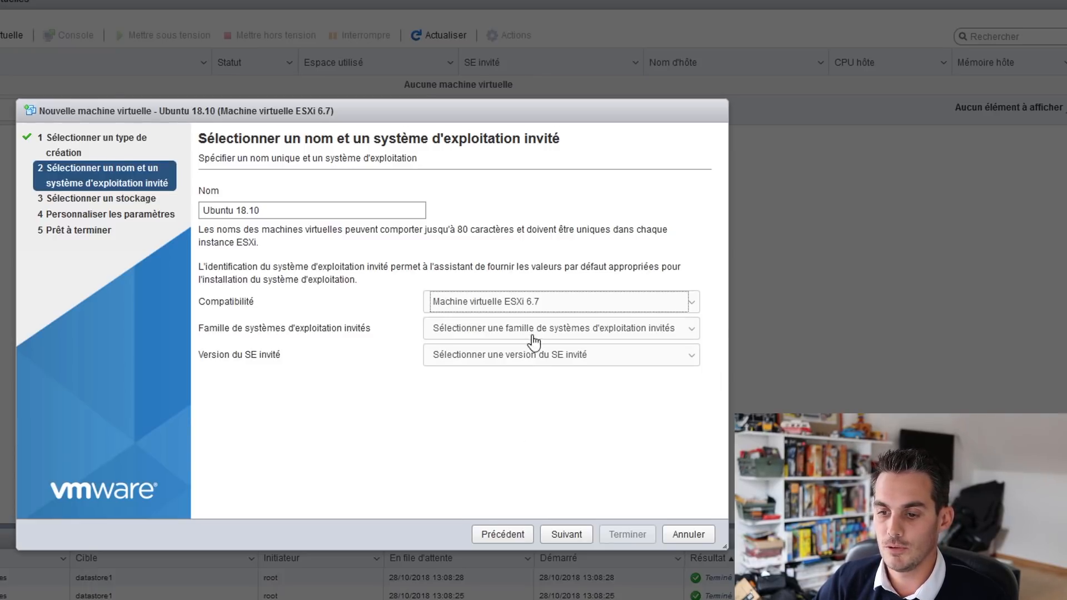
left_click(604, 333)
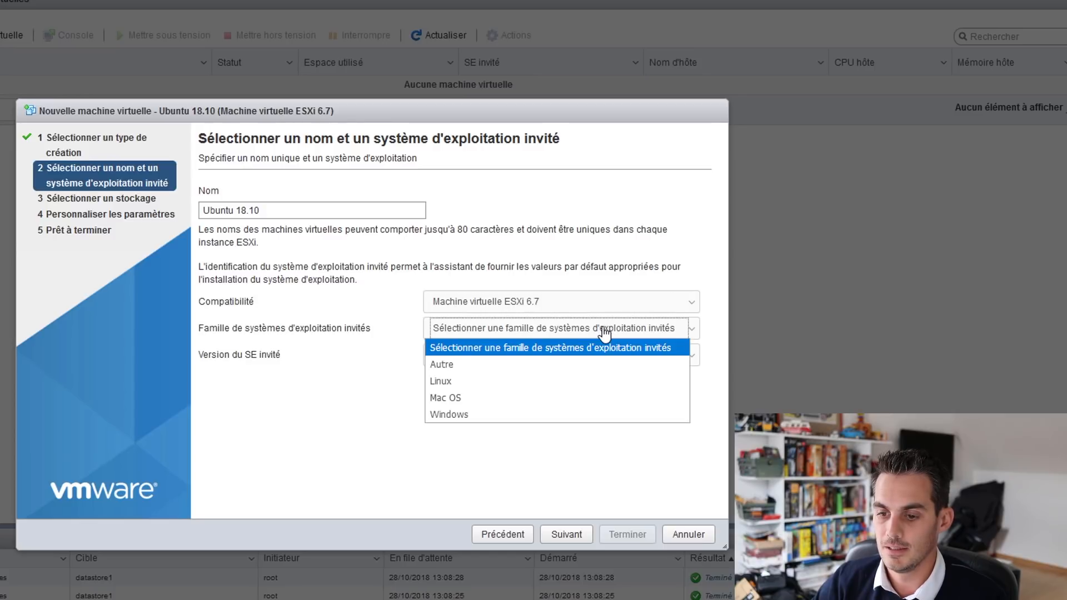
left_click(491, 383)
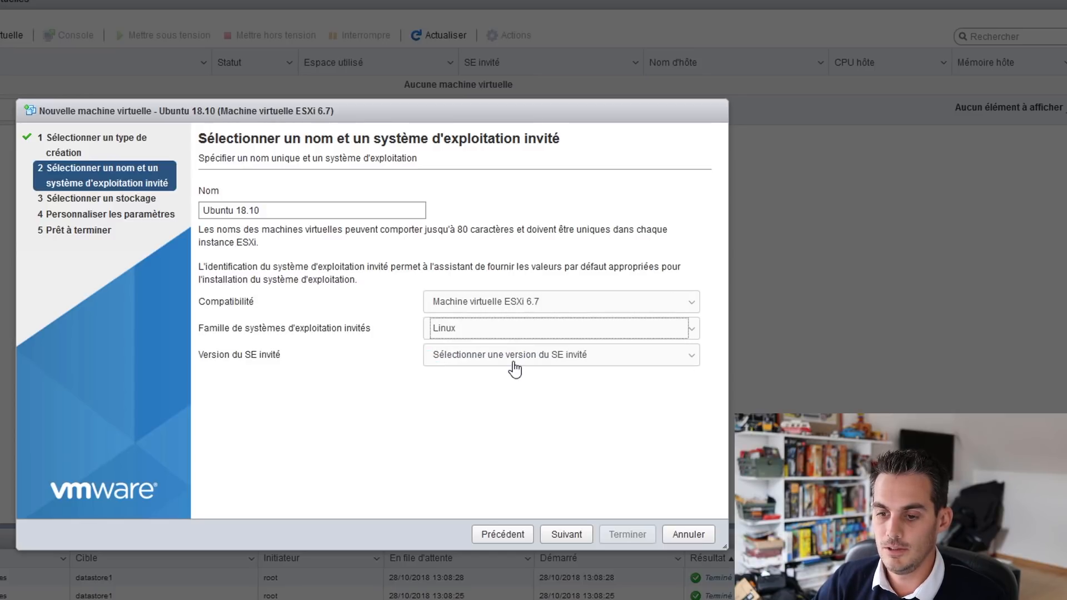
left_click(542, 356)
left_click_drag(685, 67, 674, 317)
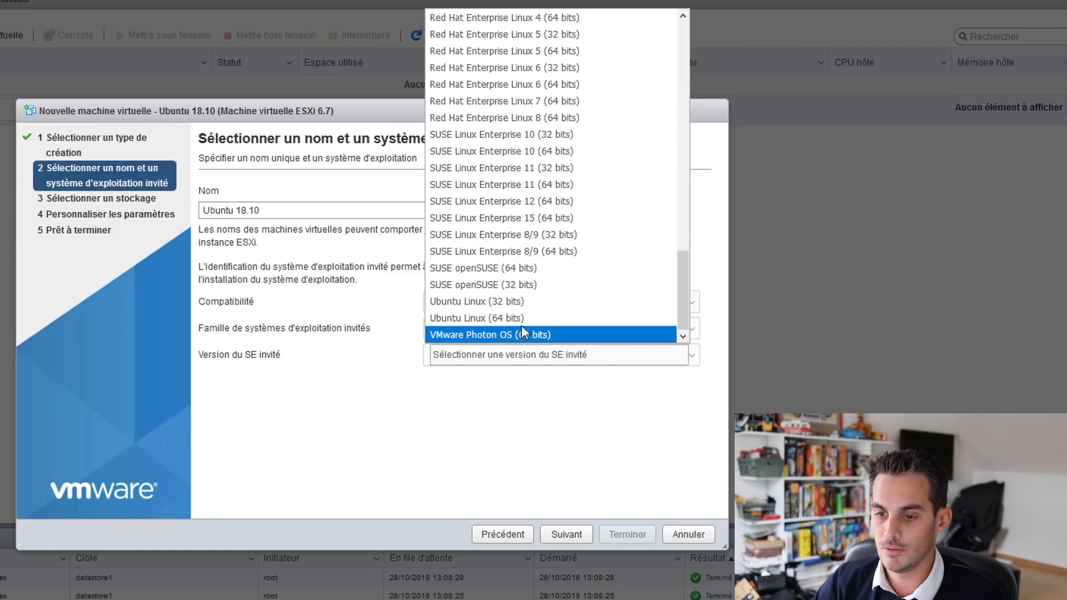
left_click(487, 319)
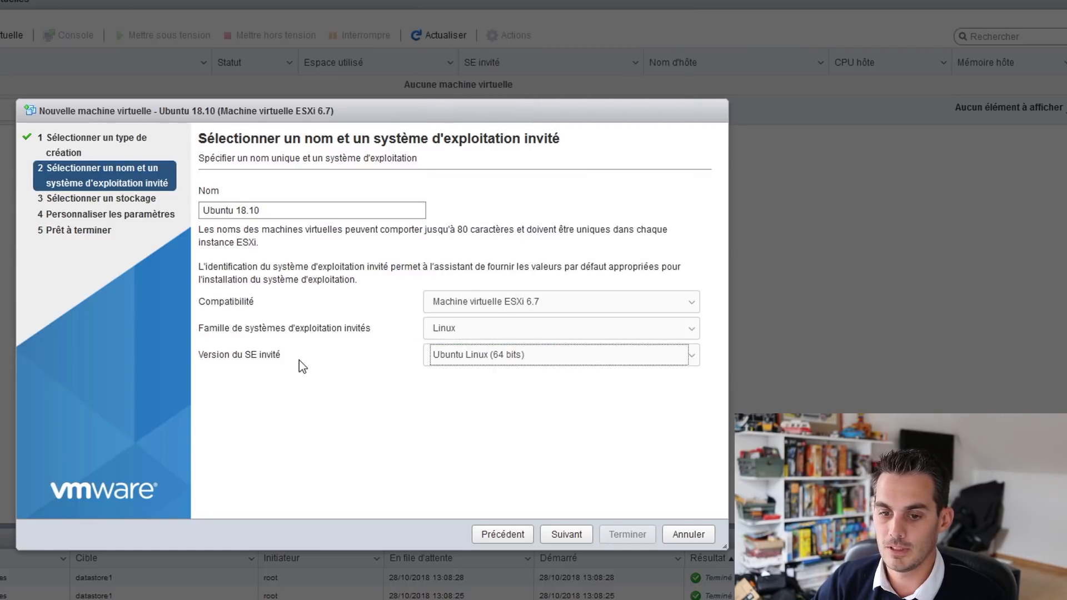
left_click(567, 534)
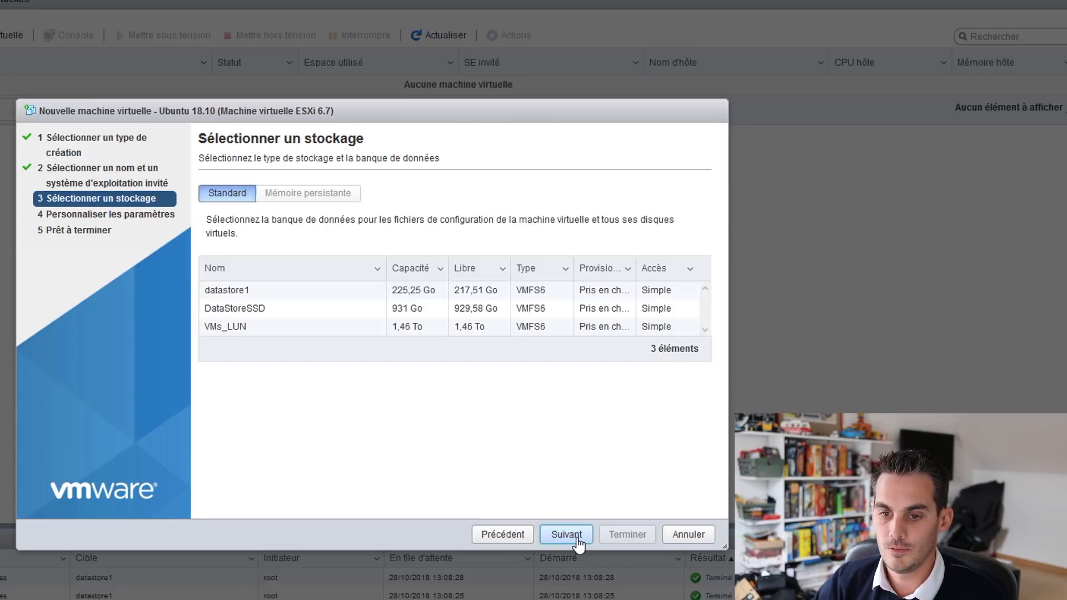
Choose DataStoreSSD as the storage for the virtual machine and continue to the hardware settings
left_click(266, 294)
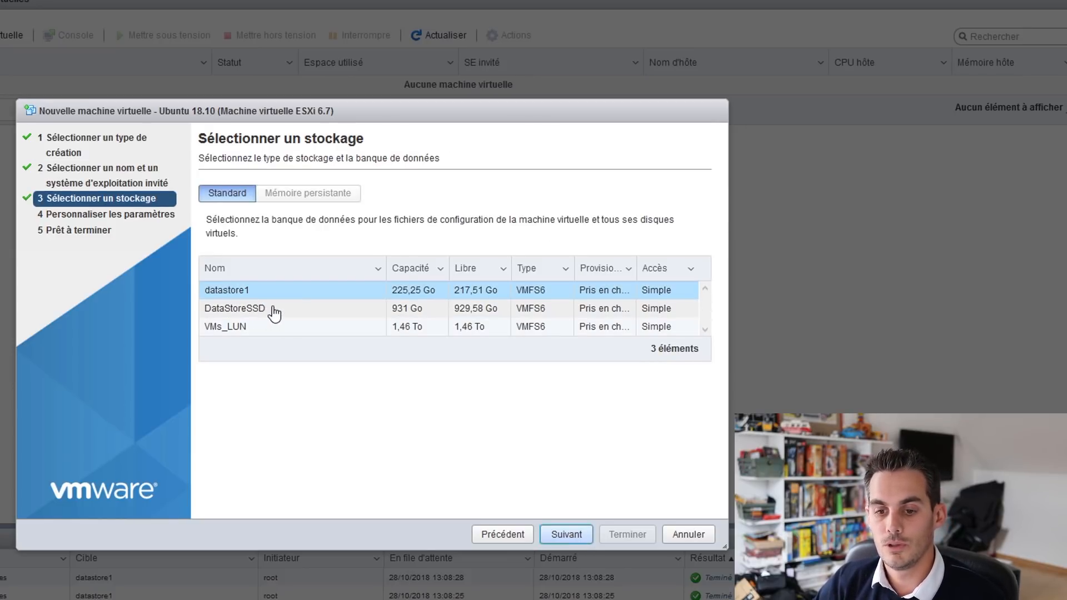
left_click(274, 311)
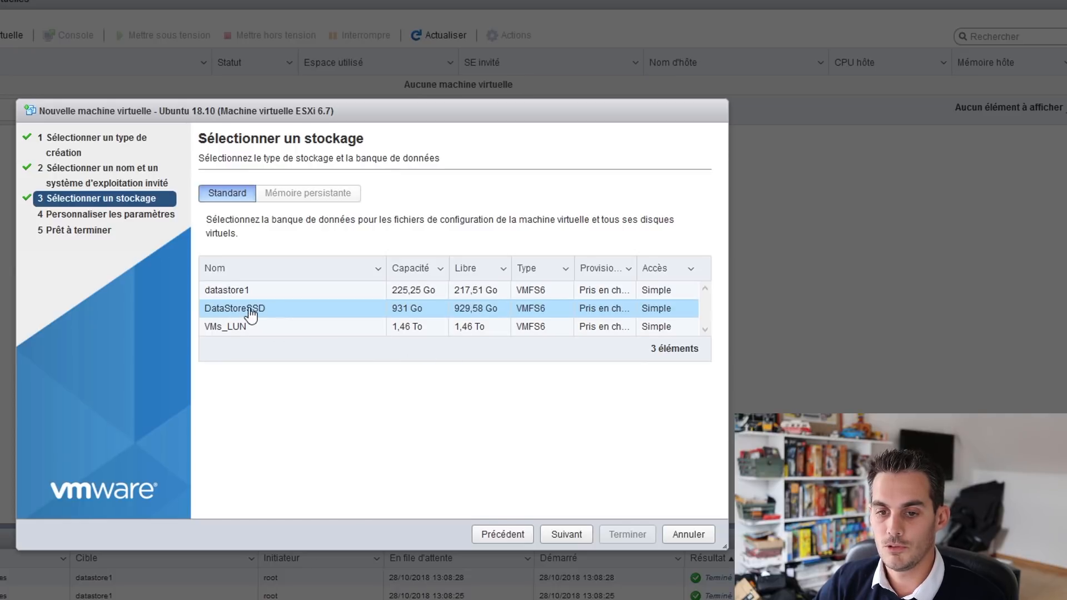
left_click(577, 535)
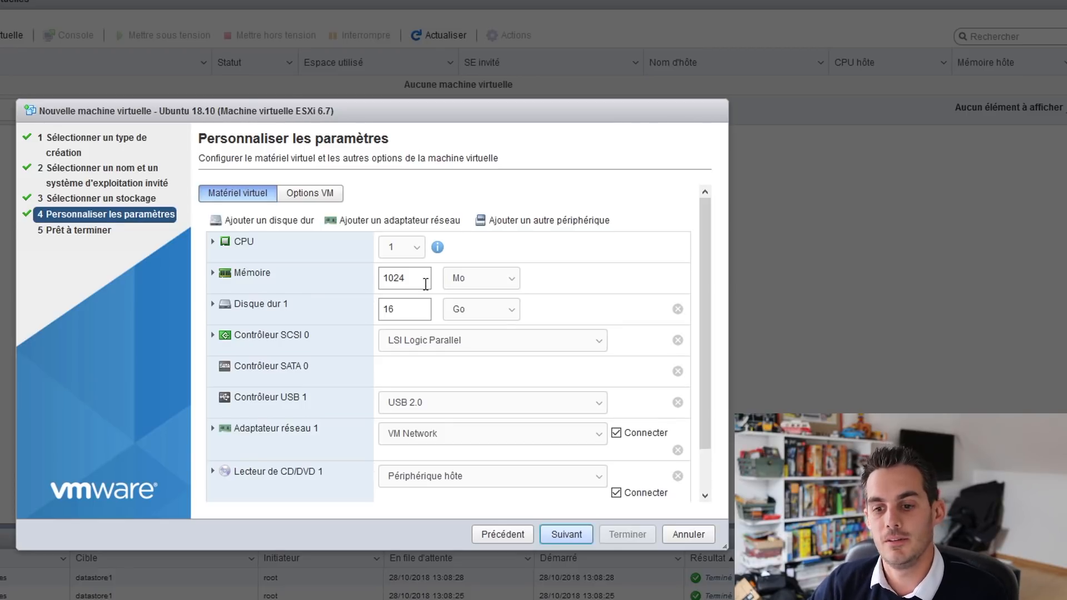
Set the virtual machine's memory to 2048 Mo
left_click_drag(390, 280, 345, 284)
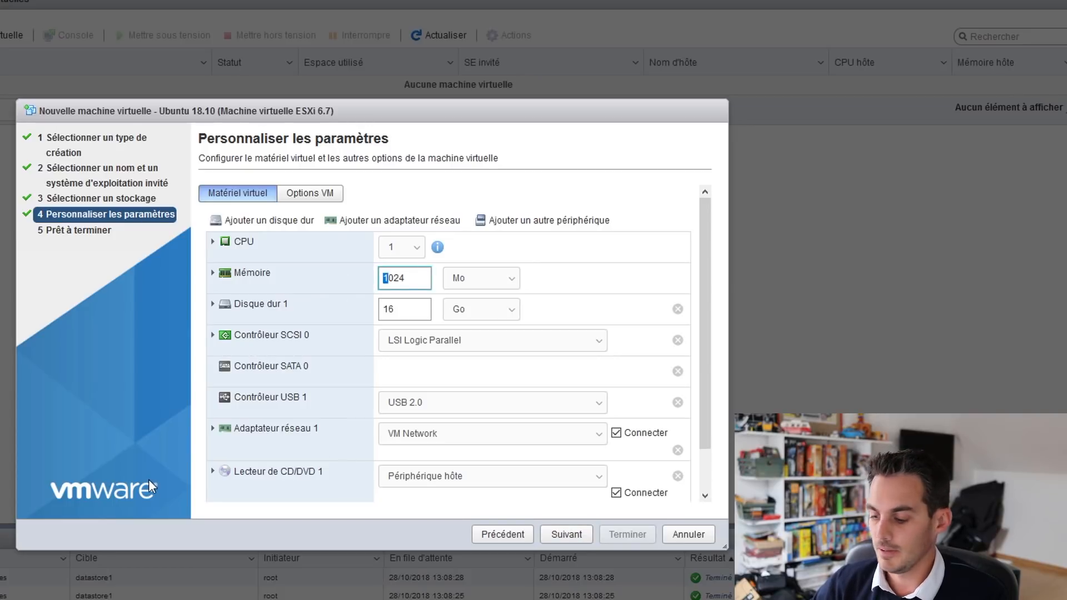
key("BackSpace")
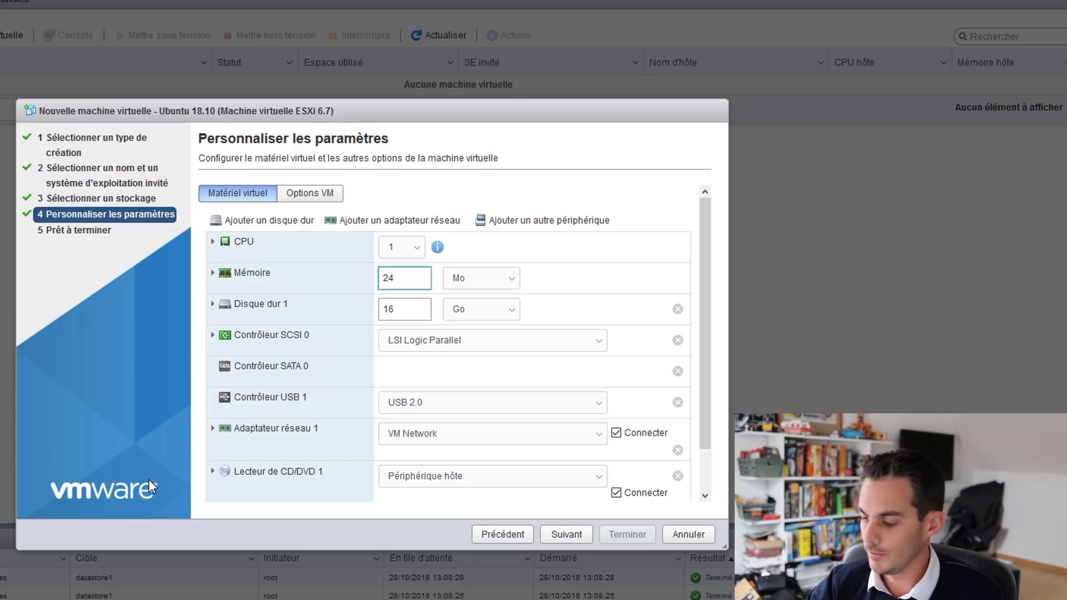
key("BackSpace")
type("048")
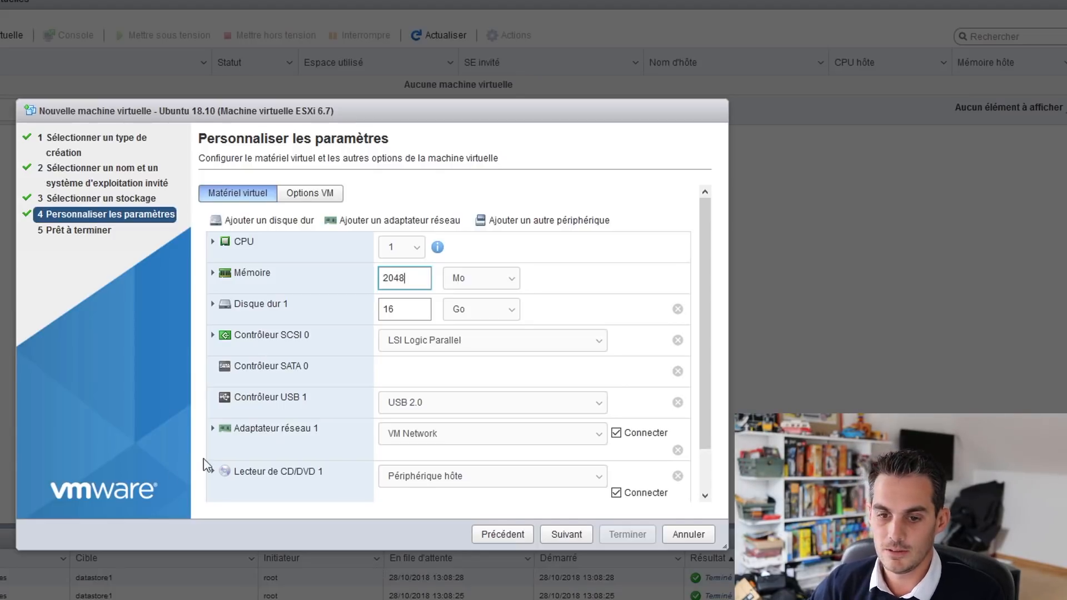
Set the virtual machine's CPU count to 2 and the size of Disque dur 1 to 40 Go
left_click(417, 248)
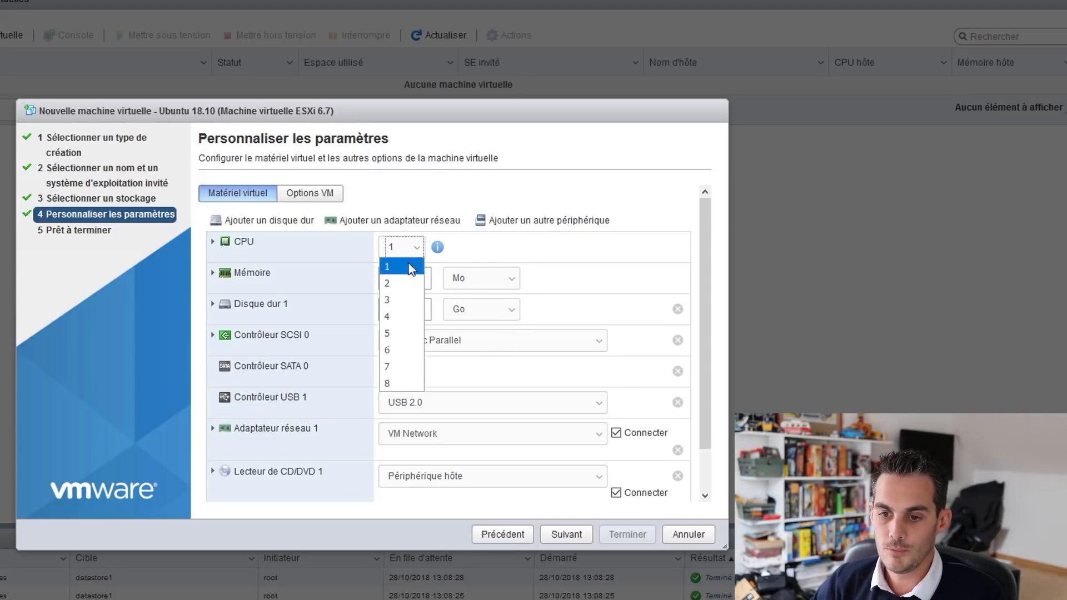
left_click(409, 283)
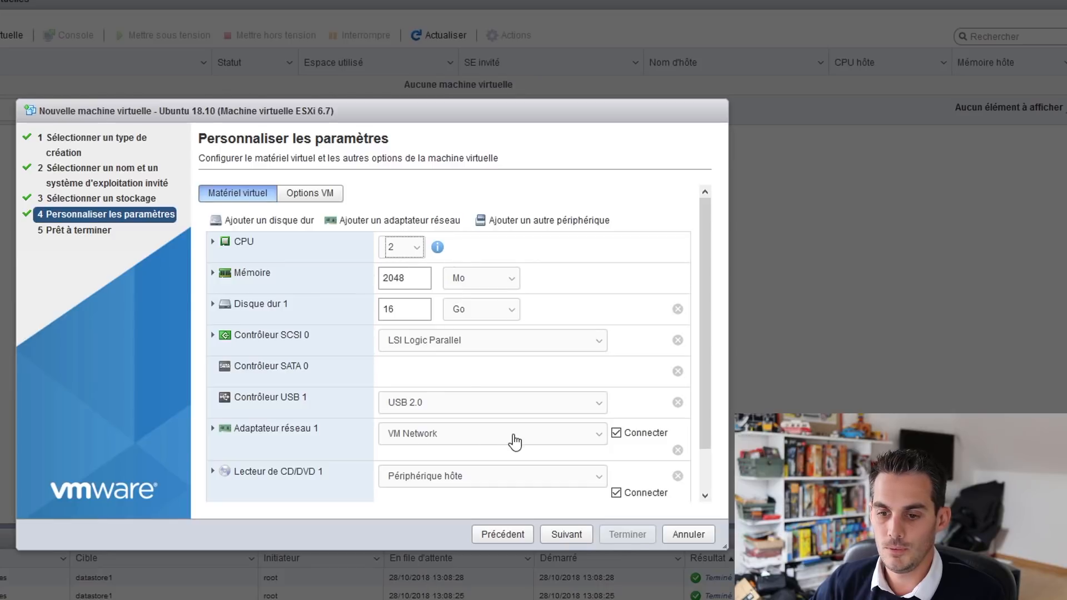
double_click(405, 309)
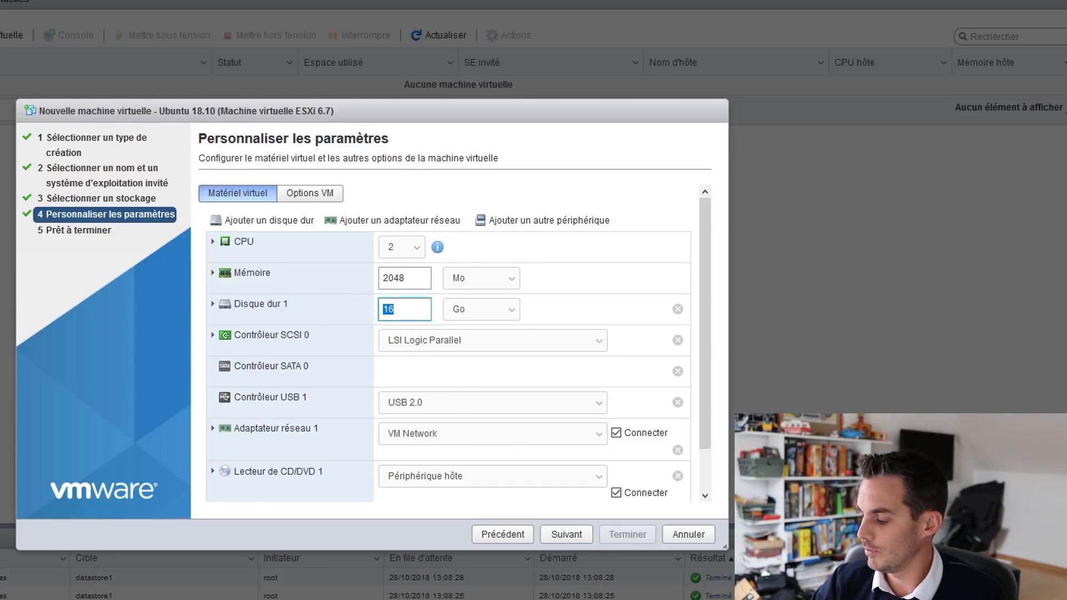
type("40")
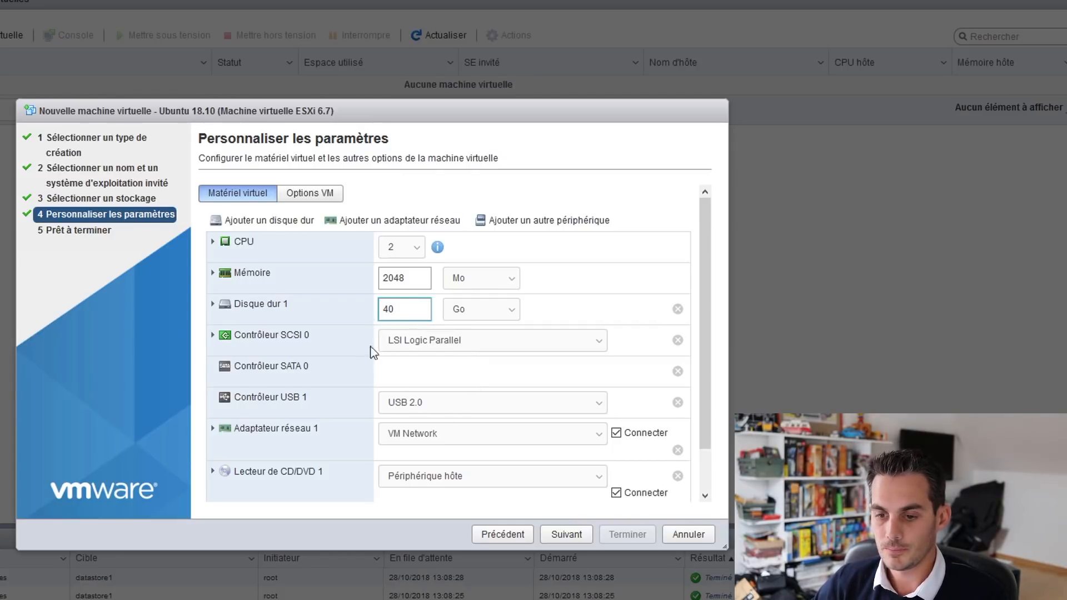
left_click(554, 222)
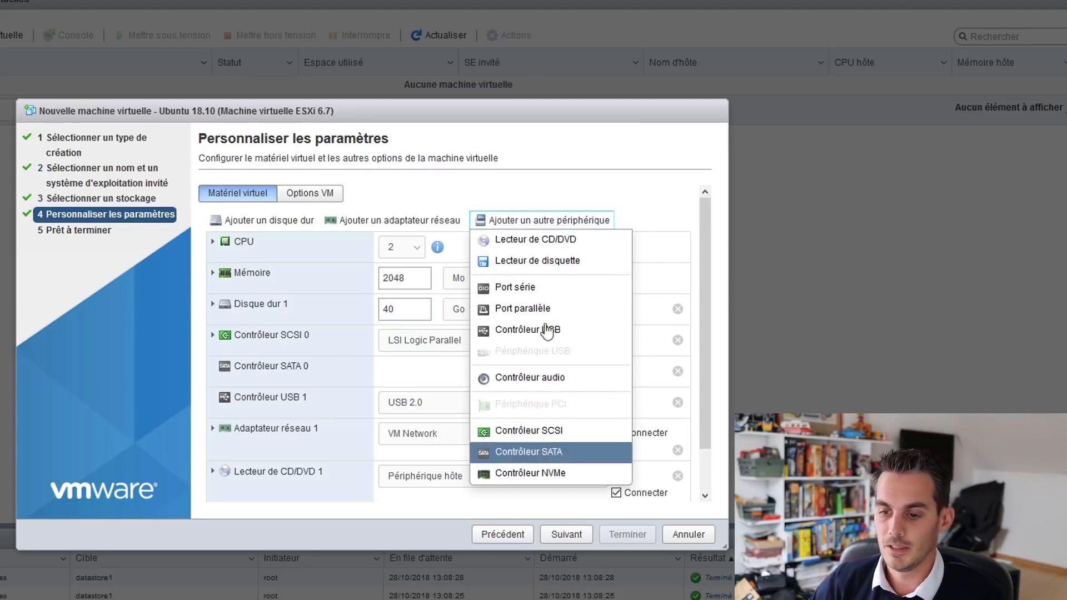
left_click(522, 192)
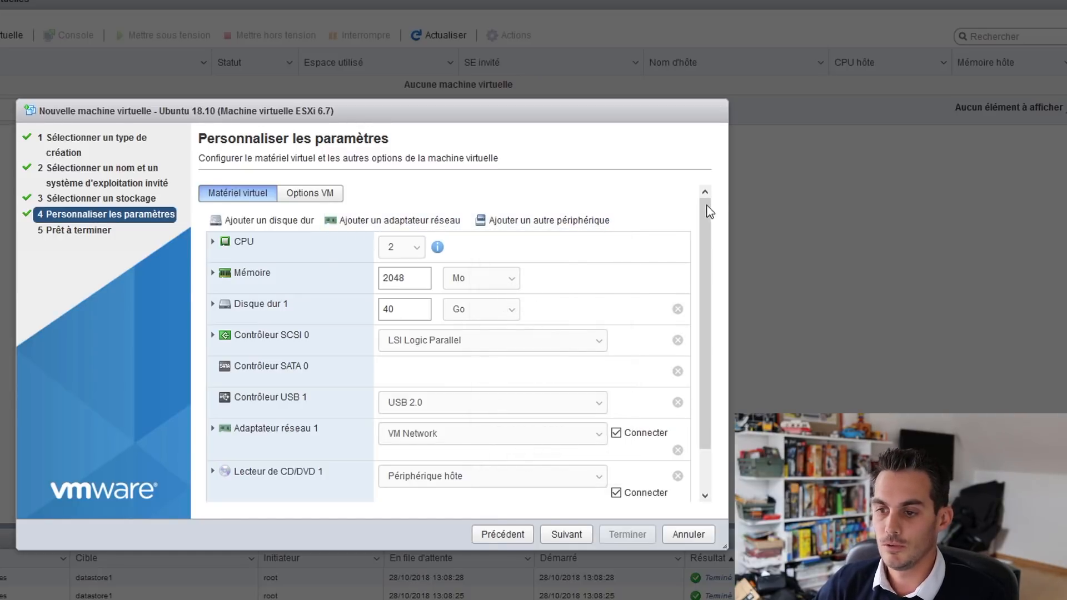
Select VM Network as the network for Adaptateur réseau 1
left_click_drag(703, 207, 702, 257)
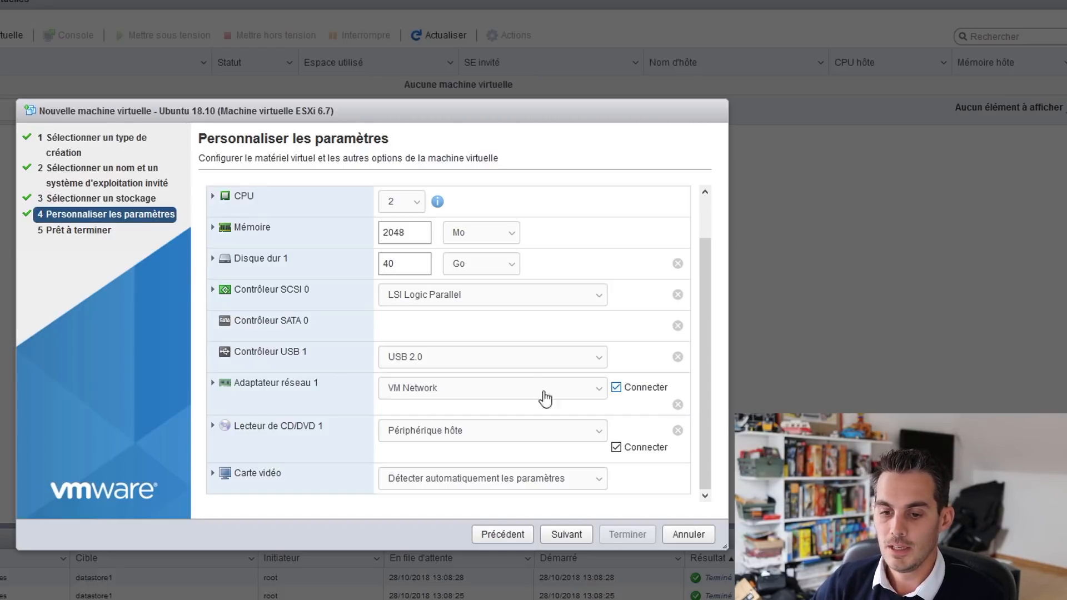
left_click(445, 392)
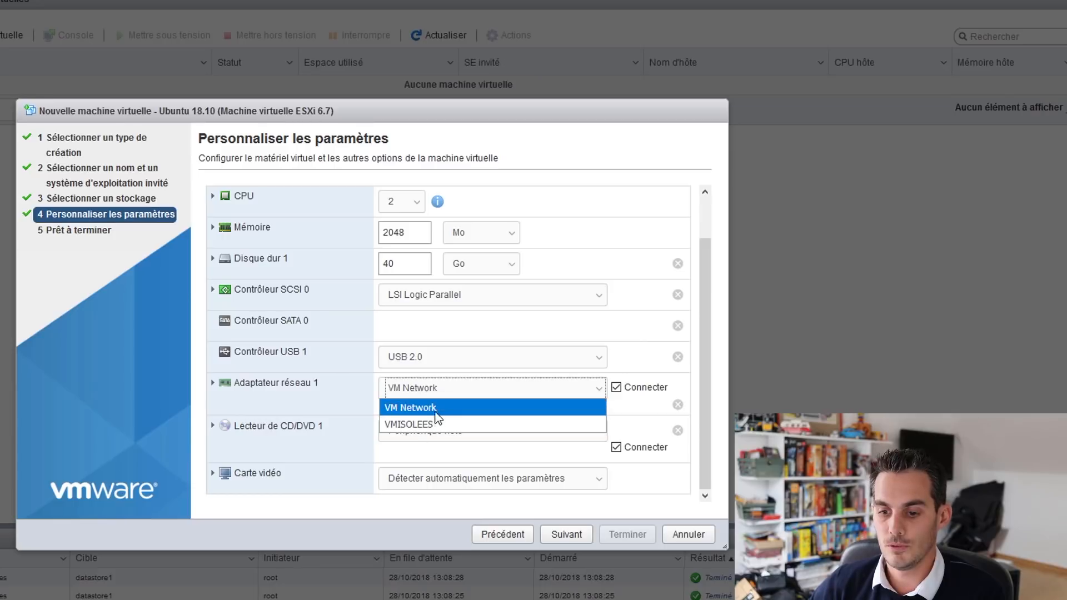
left_click(406, 408)
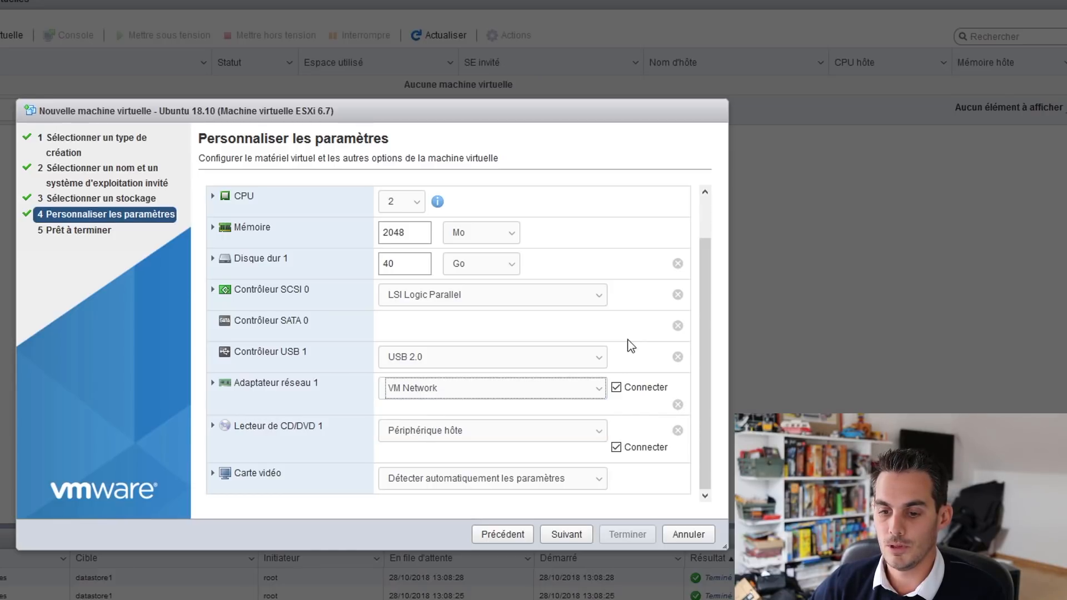
Set the CD/DVD drive to a datastore ISO file, choosing ubuntu_18-10_fr_214458.iso from the ISO folder of datastore1
left_click(477, 433)
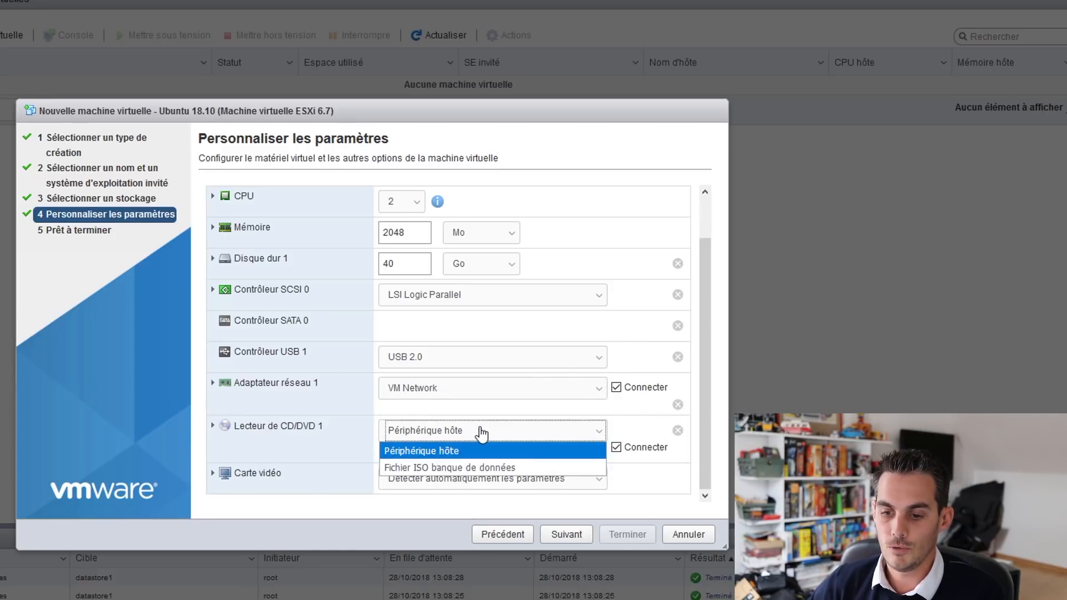
left_click(410, 471)
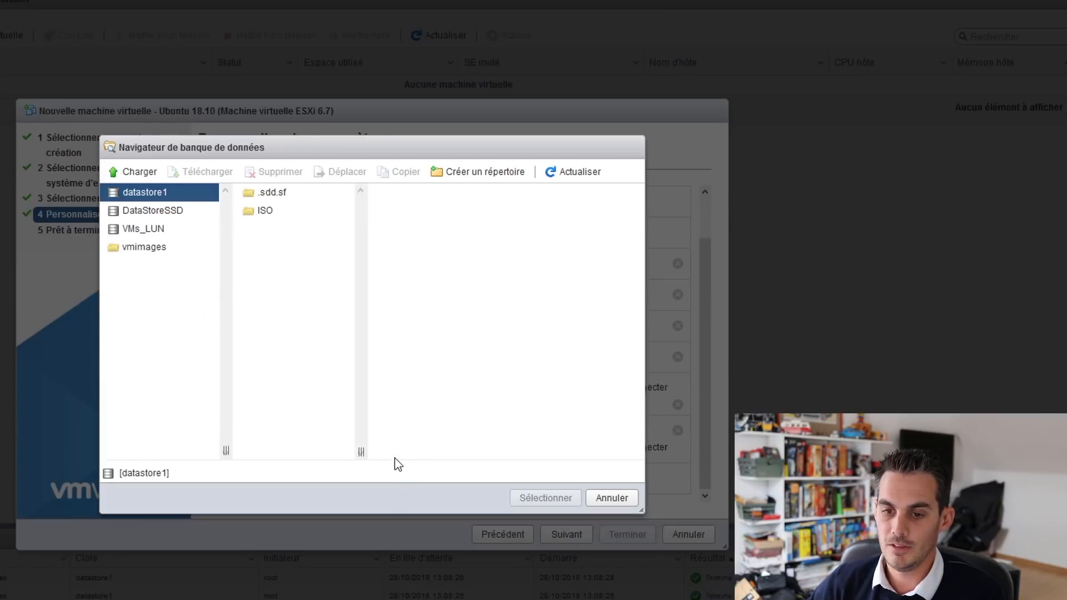
left_click(268, 213)
left_click(432, 193)
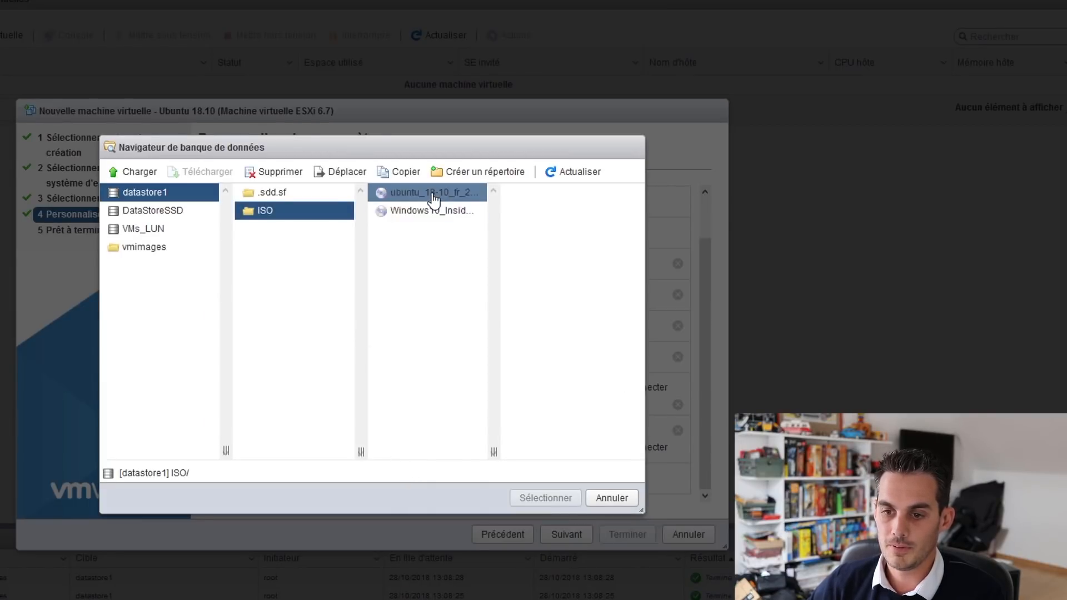
left_click(546, 498)
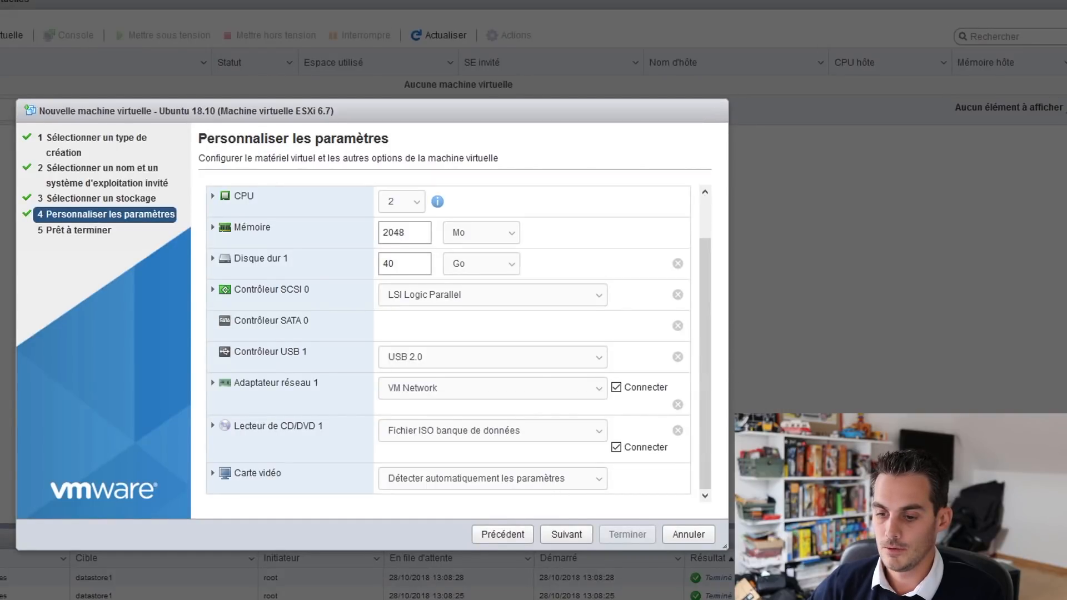
Continue to the settings summary, review it and finish creating the Ubuntu 18.10 virtual machine
left_click(566, 535)
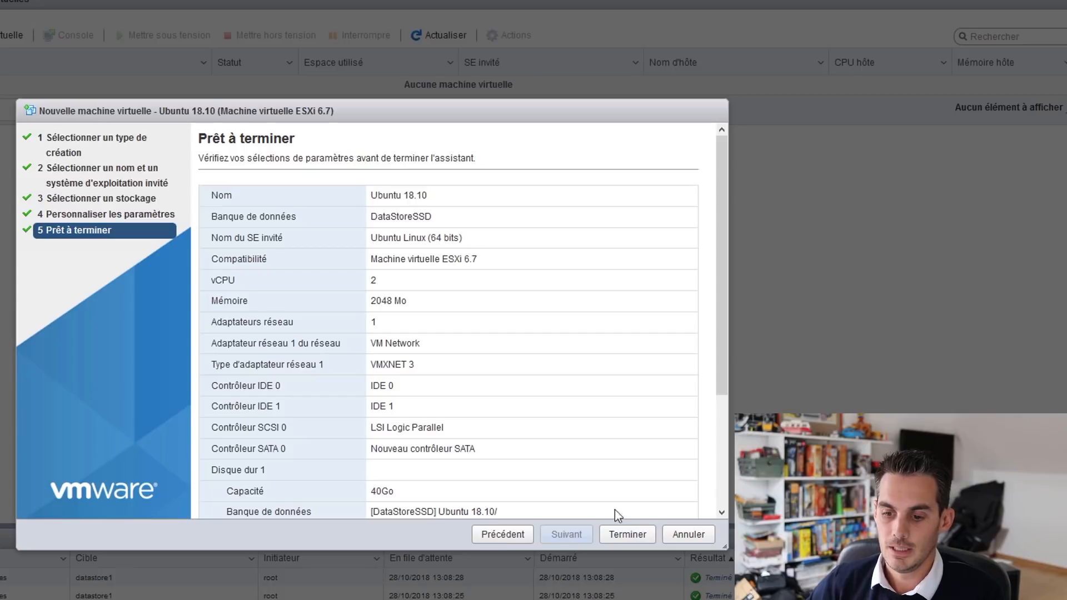
left_click_drag(723, 243, 718, 212)
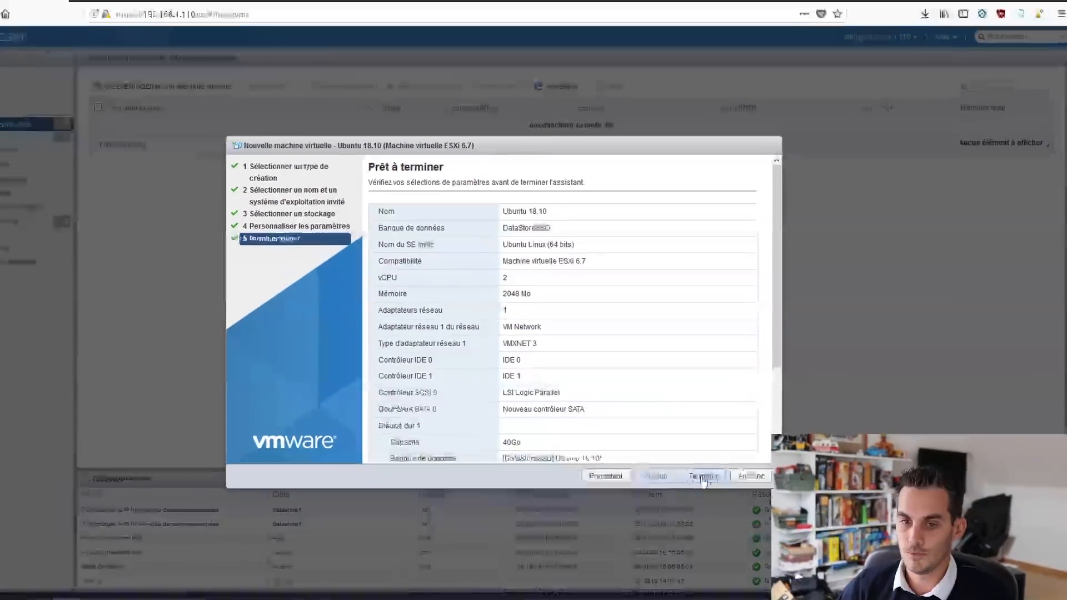
left_click(703, 478)
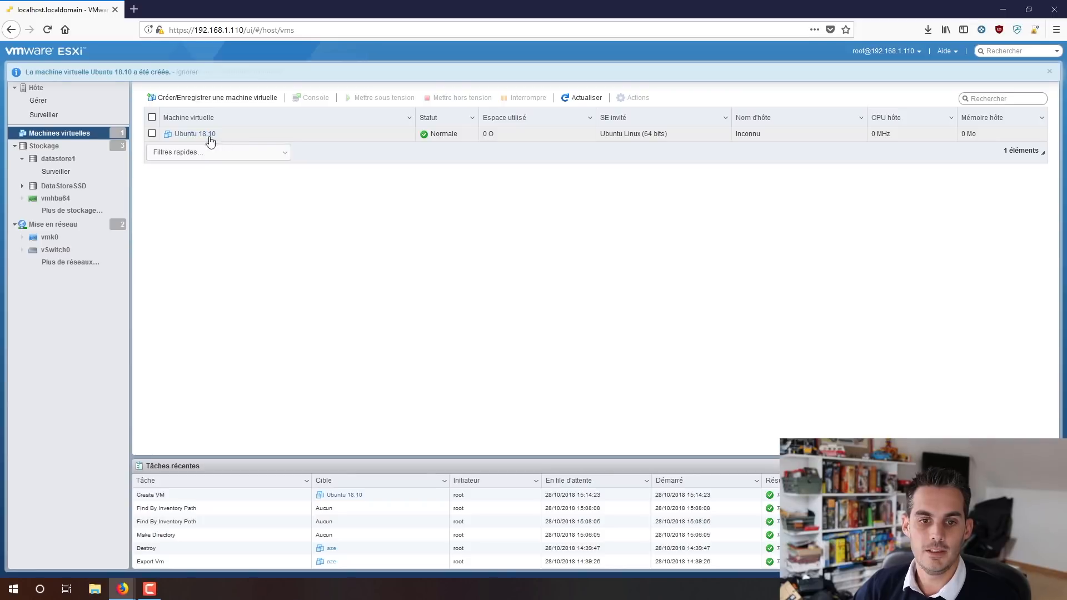
Power on the Ubuntu 18.10 virtual machine from its details page and reposition its browser console window
left_click(188, 135)
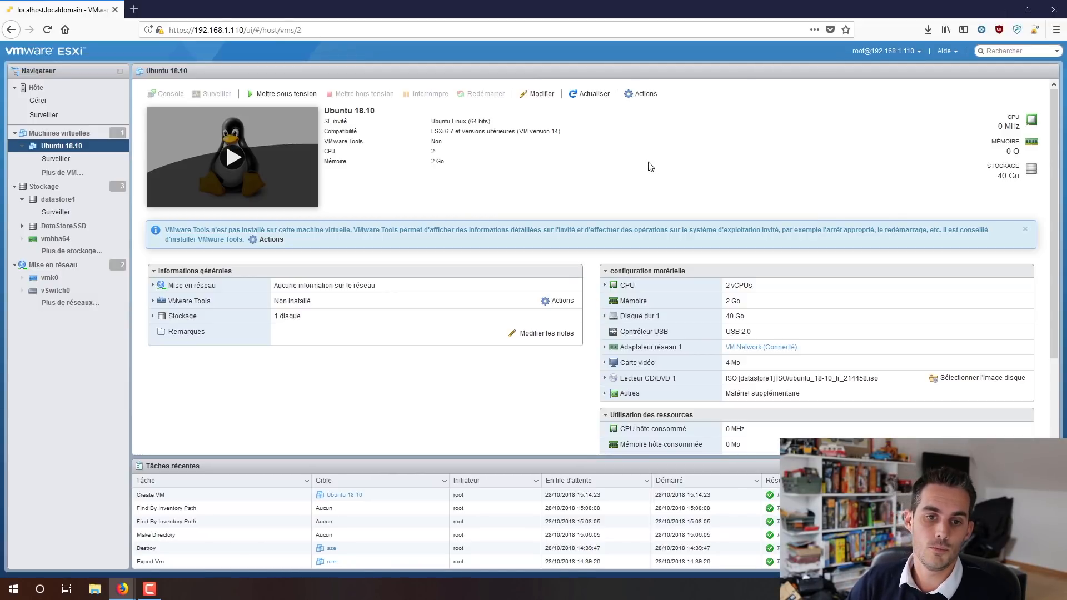
left_click(234, 157)
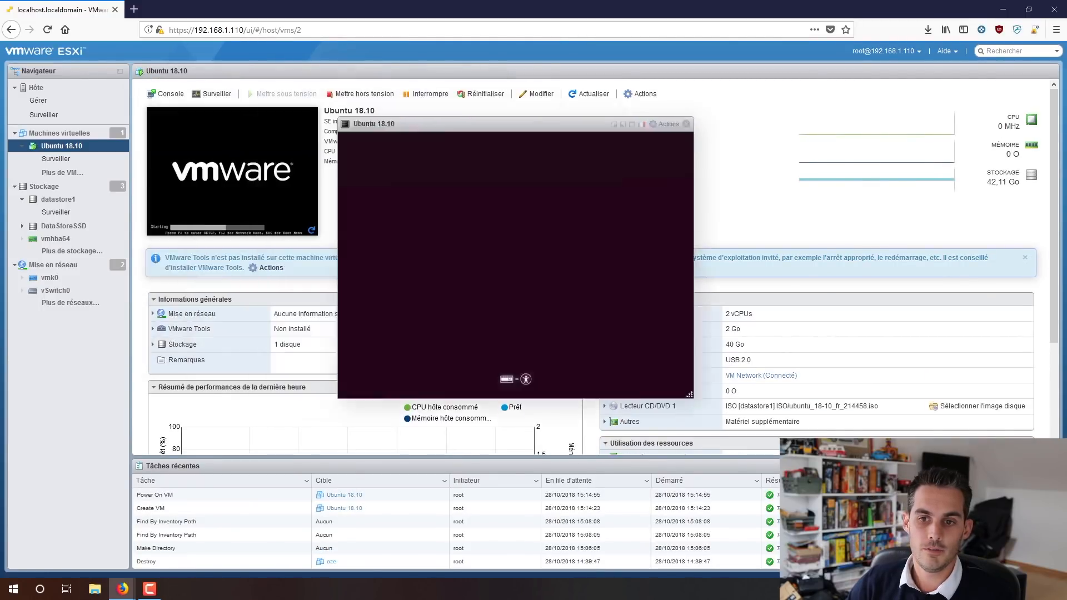
left_click_drag(474, 120, 328, 129)
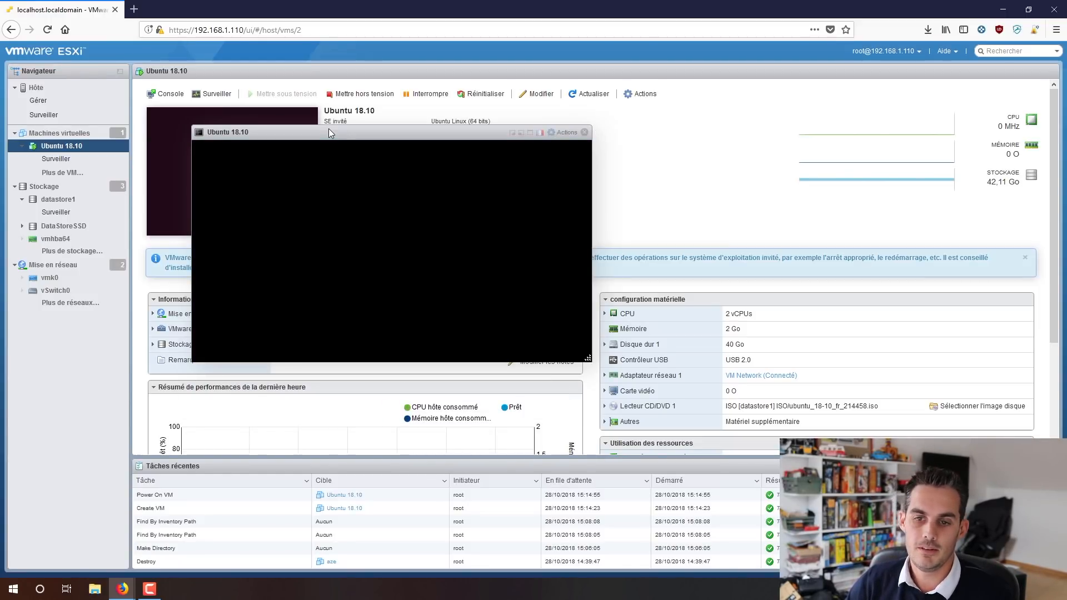
left_click_drag(328, 132, 436, 144)
Open the VMRC download page from the virtual machine's console options
right_click(191, 154)
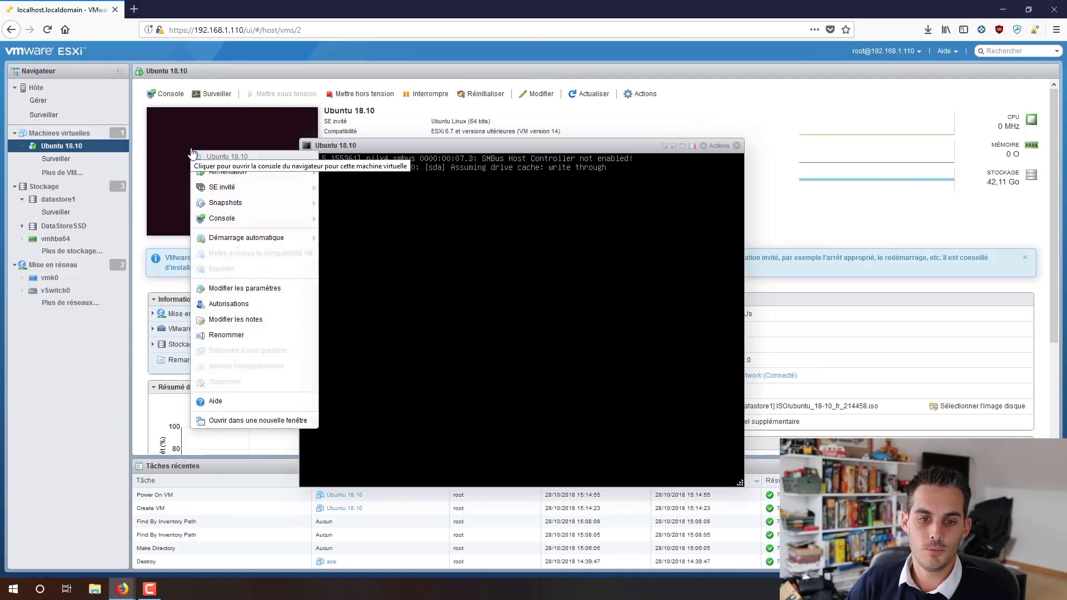
mouse_move(278, 218)
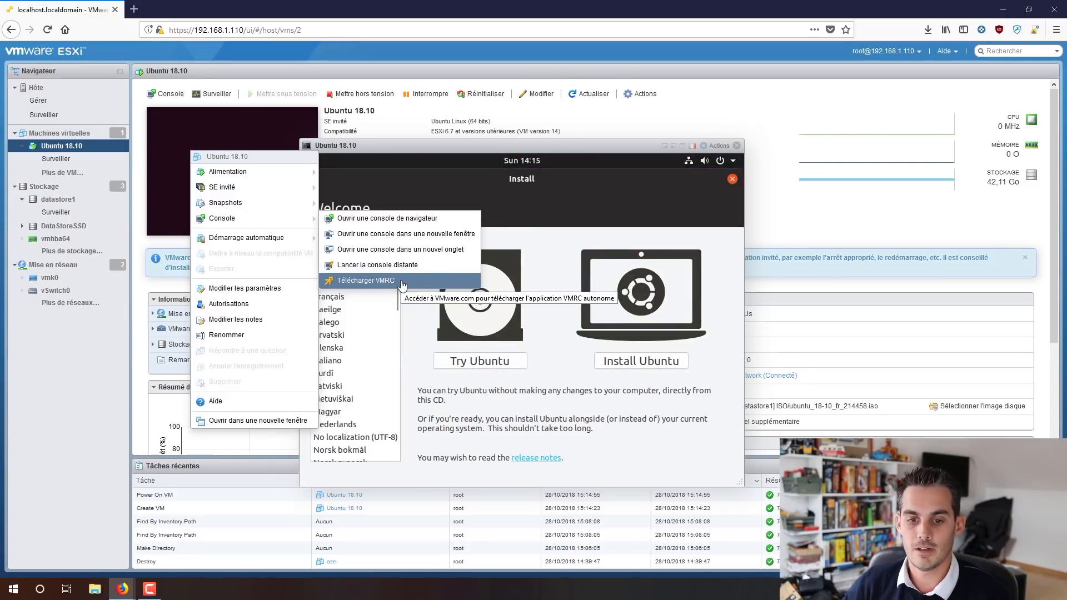
left_click(402, 282)
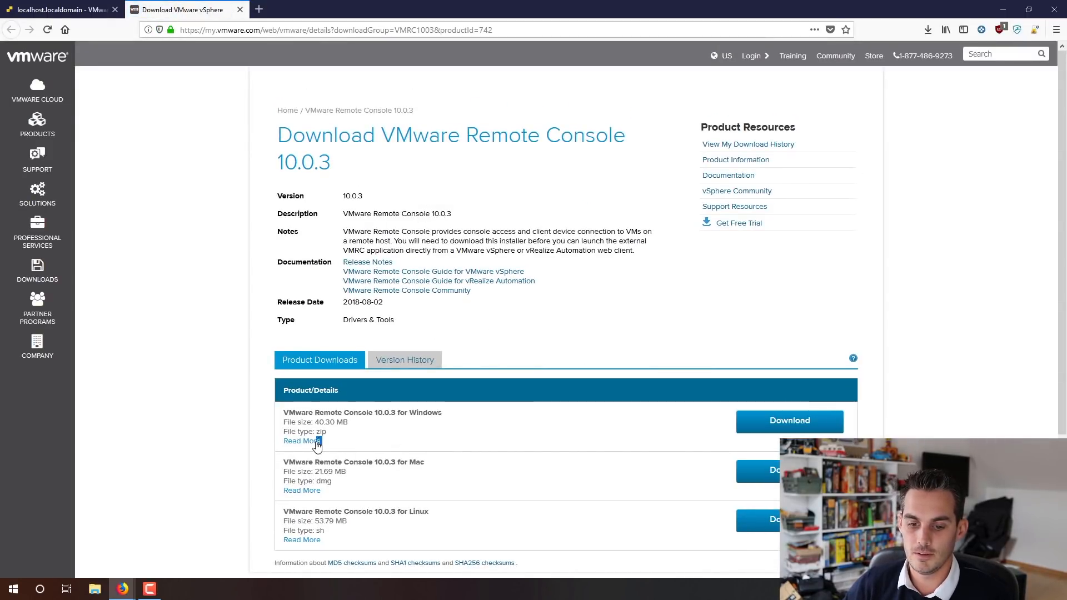
left_click_drag(322, 444, 377, 420)
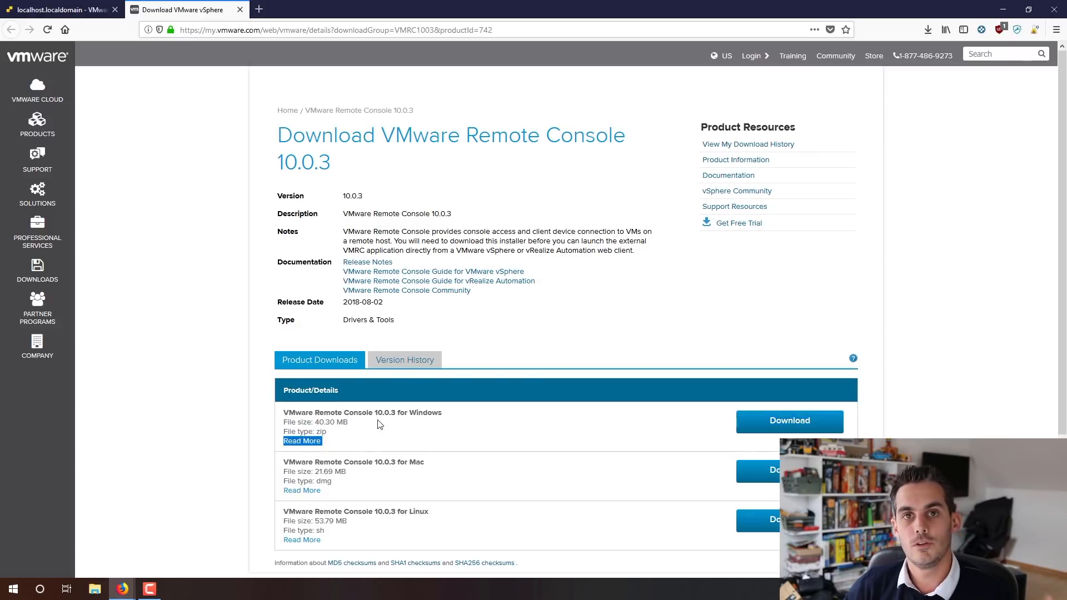
left_click(447, 417)
left_click_drag(323, 444, 290, 421)
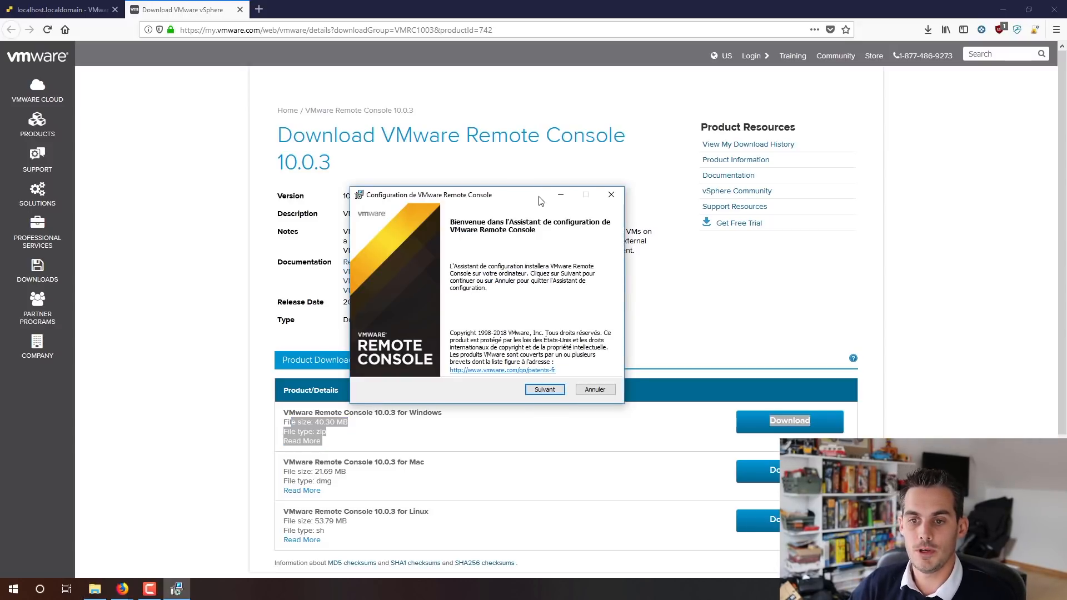
Accept the licence agreement in the VMware Remote Console setup and continue to the user experience settings
left_click(547, 392)
left_click(416, 364)
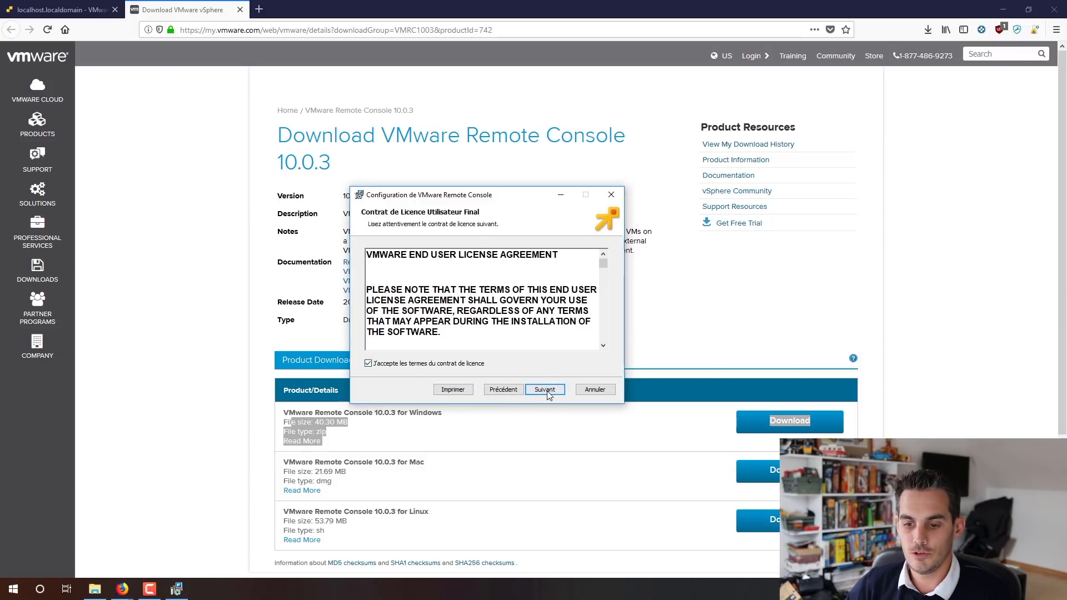
left_click(546, 391)
left_click(544, 391)
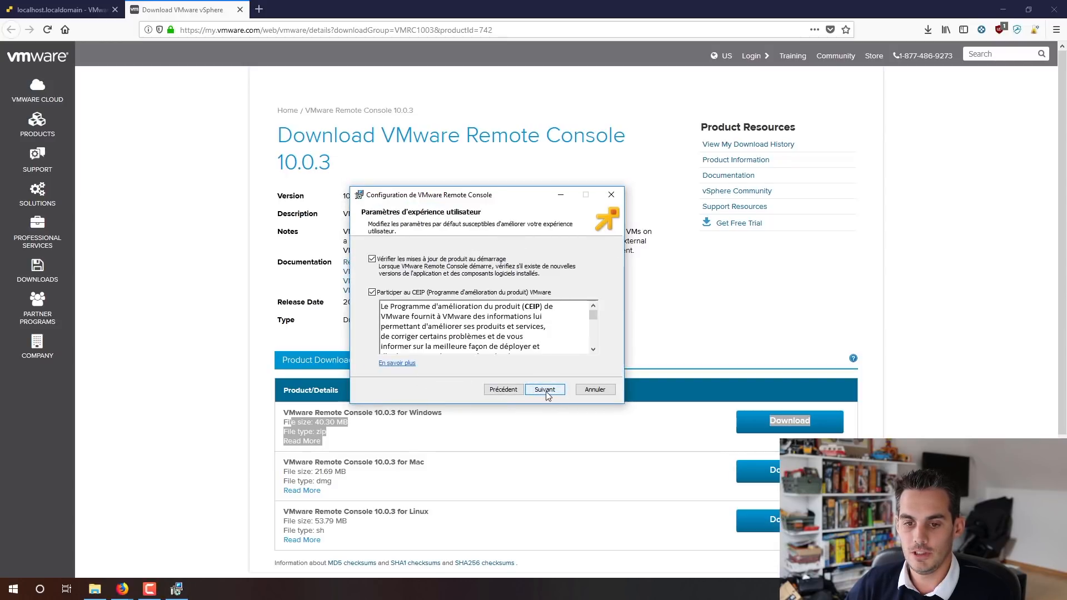
Opt out of the VMware CEIP programme, keep the startup update check and run the Remote Console installation
left_click(427, 293)
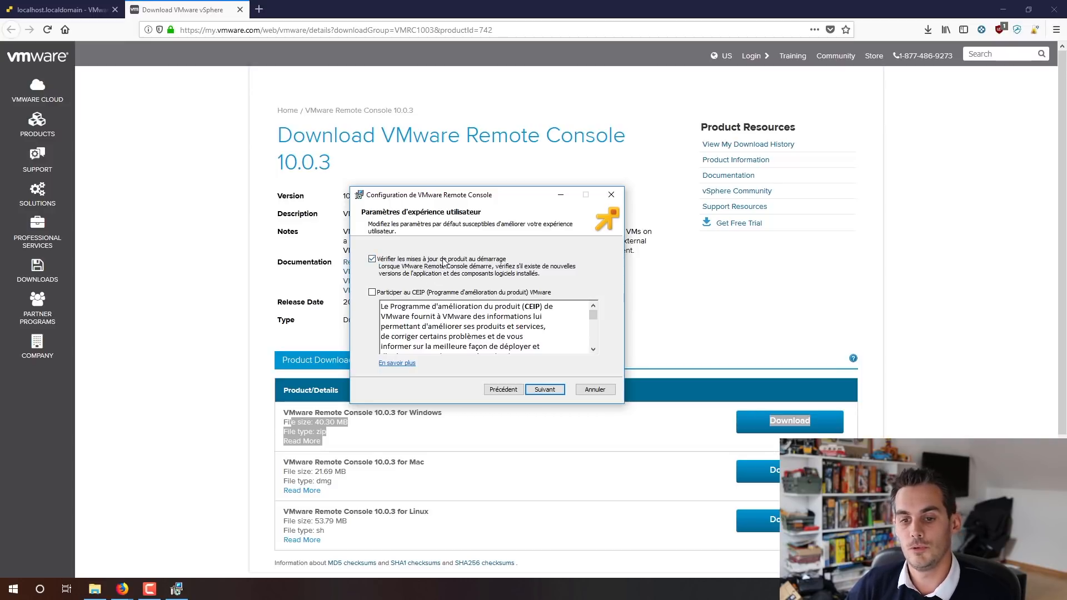
left_click(541, 389)
left_click(547, 389)
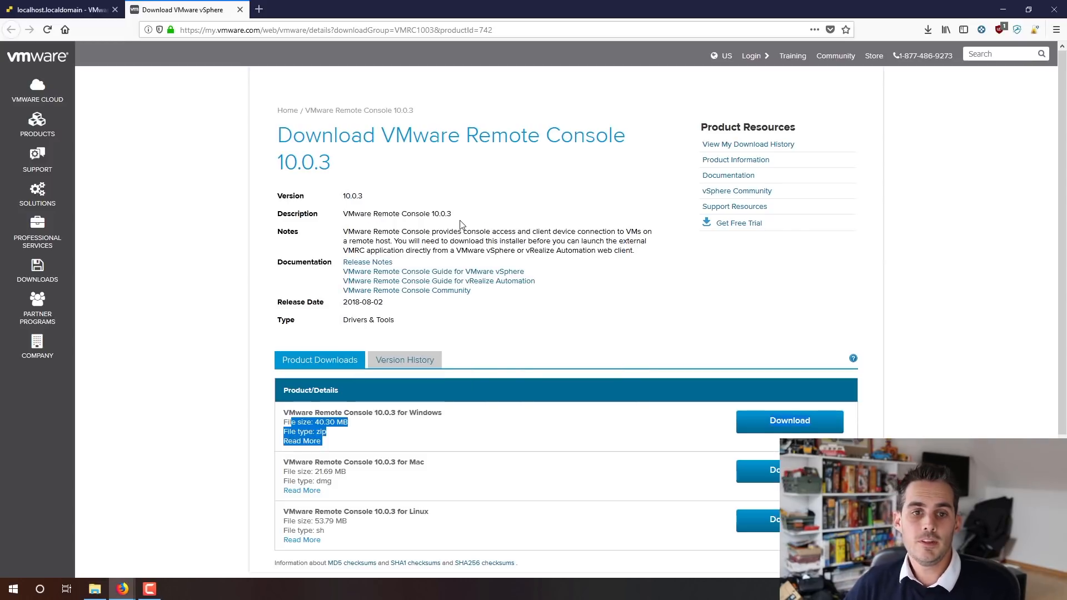
Close the VMRC download page and browser console, and launch the Ubuntu 18.10 virtual machine in the remote console instead
left_click(240, 10)
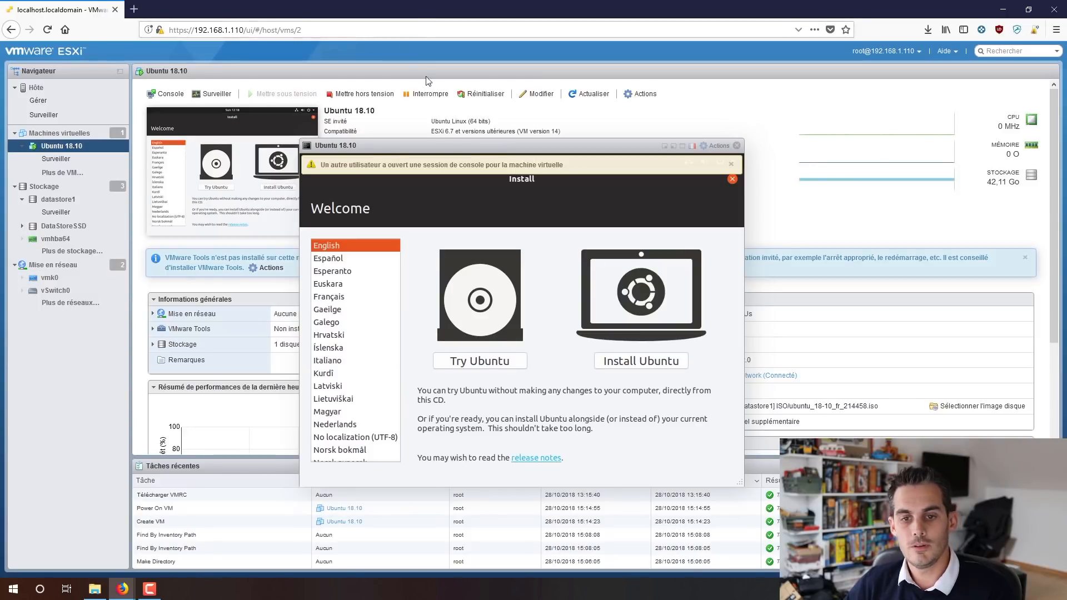
left_click(737, 146)
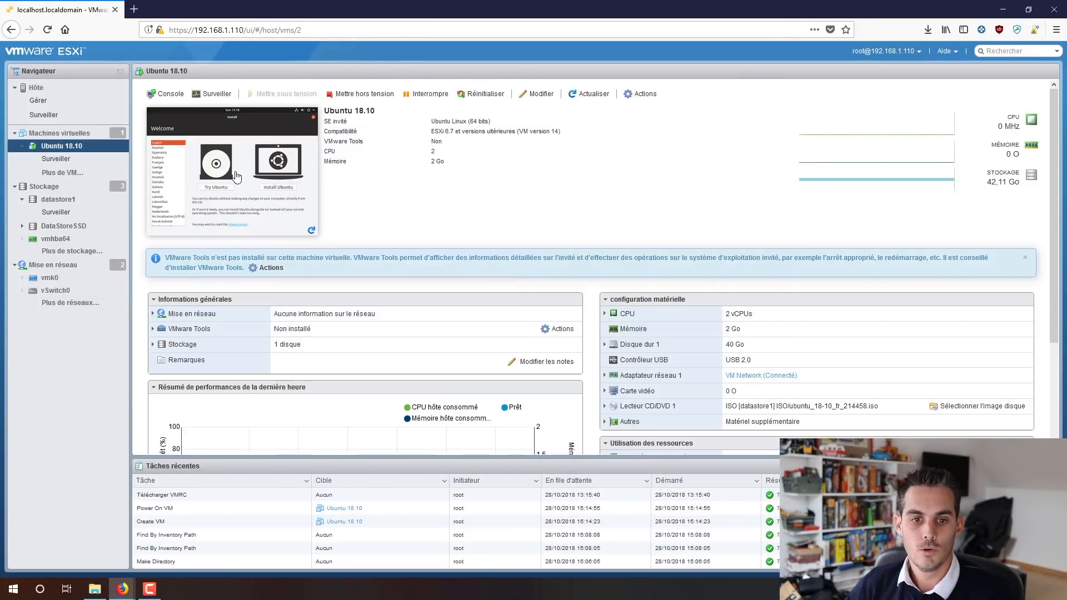
right_click(247, 139)
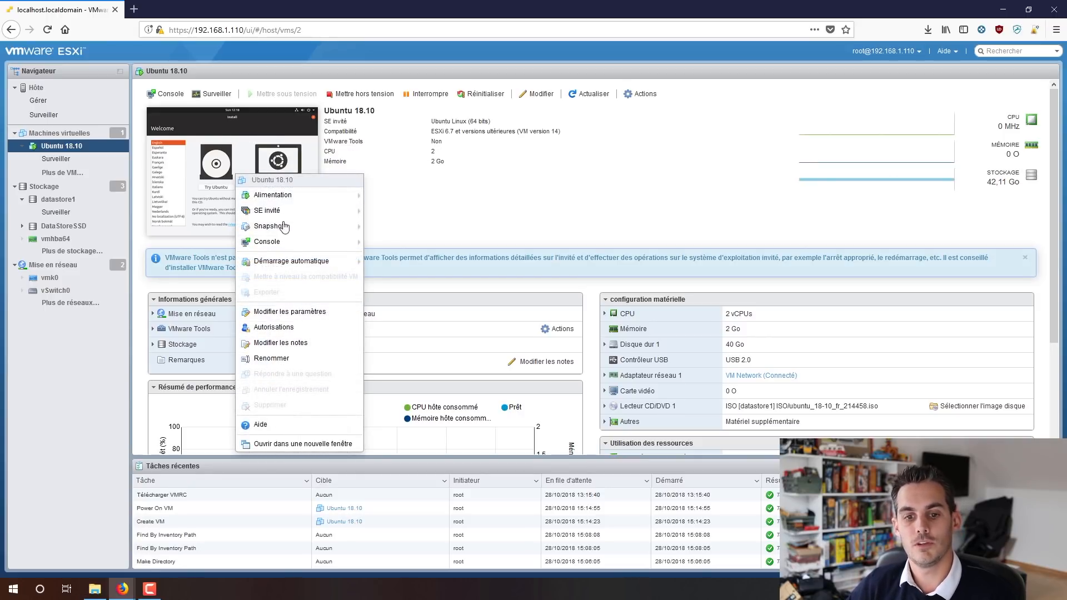
mouse_move(300, 241)
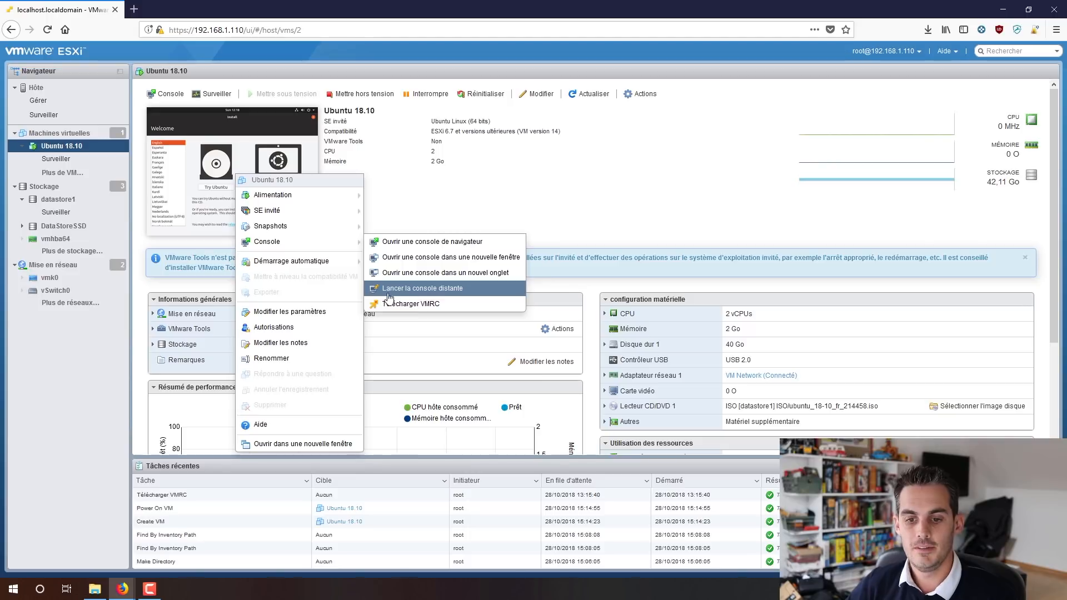
left_click(458, 289)
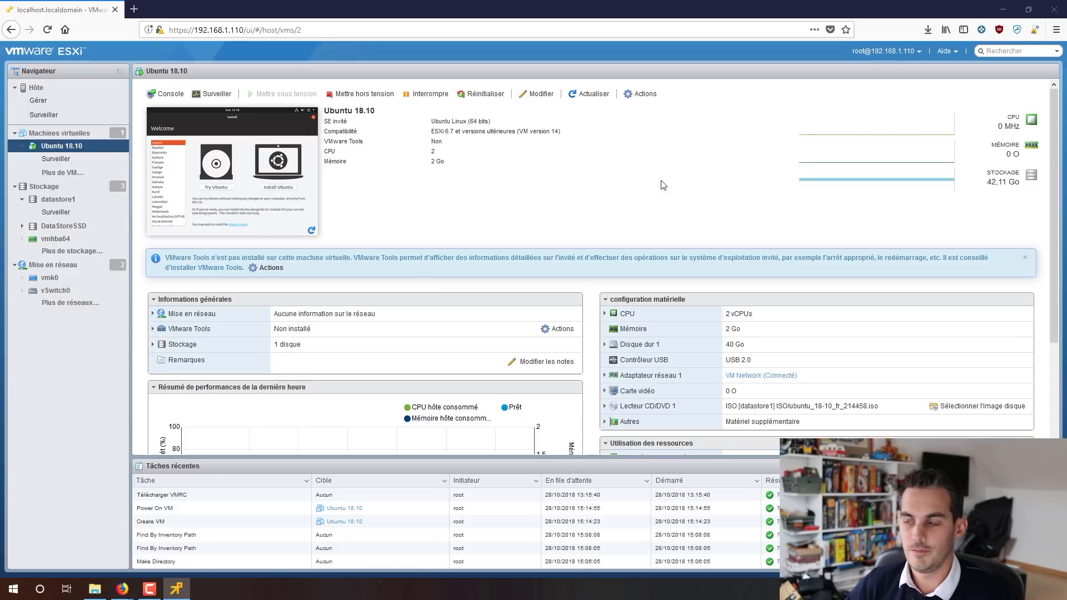
left_click_drag(748, 127, 503, 131)
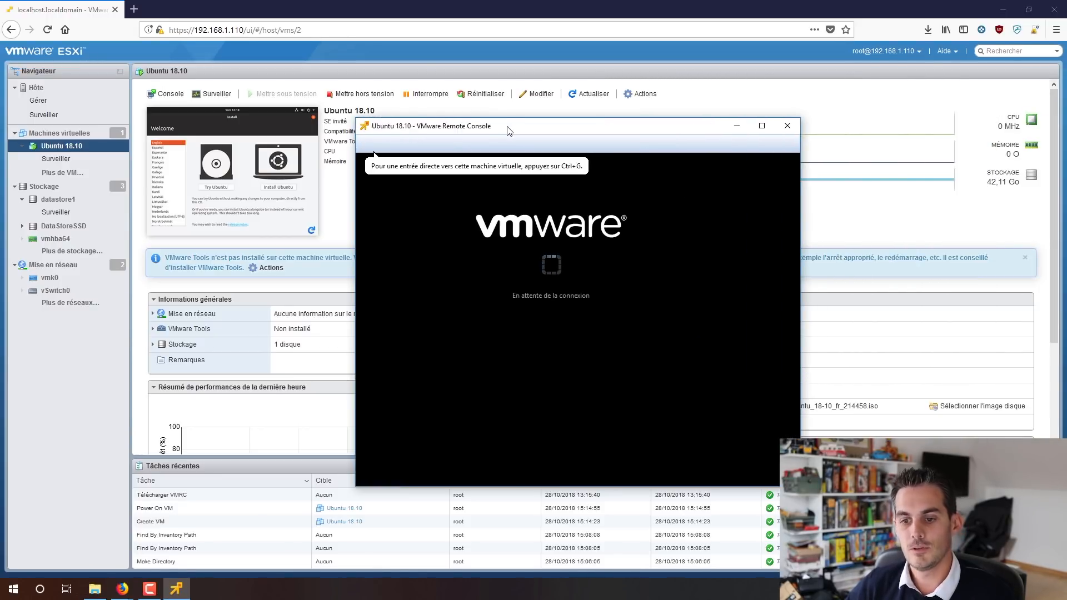
left_click_drag(508, 127, 427, 132)
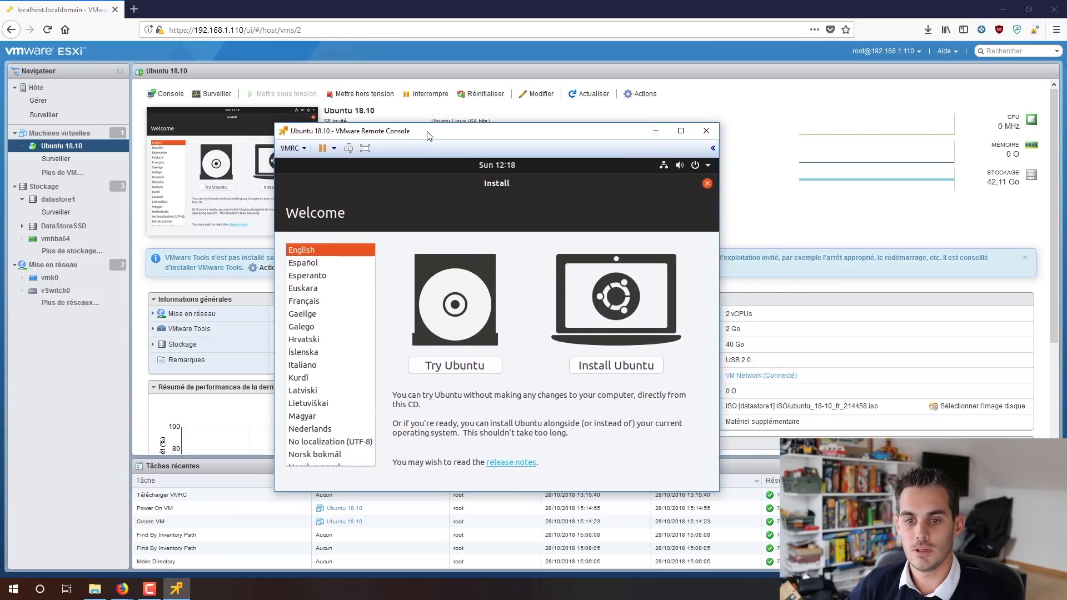
Choose Français as the installer language and start the Ubuntu installation
left_click(323, 272)
left_click(319, 275)
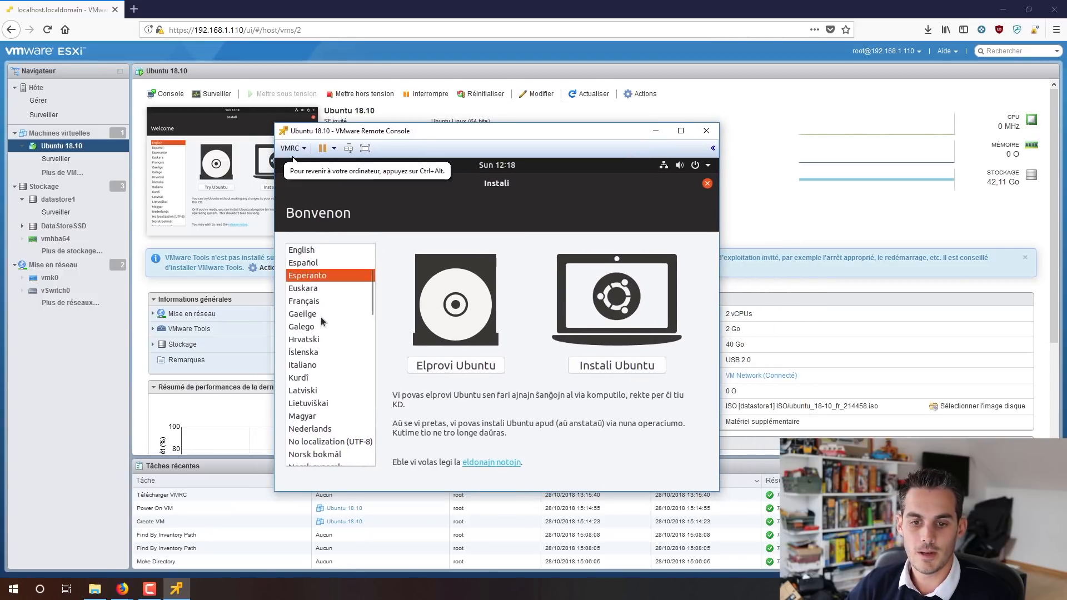
scroll(346, 306, "down", 5)
scroll(344, 309, "down", 3)
scroll(343, 310, "up", 10)
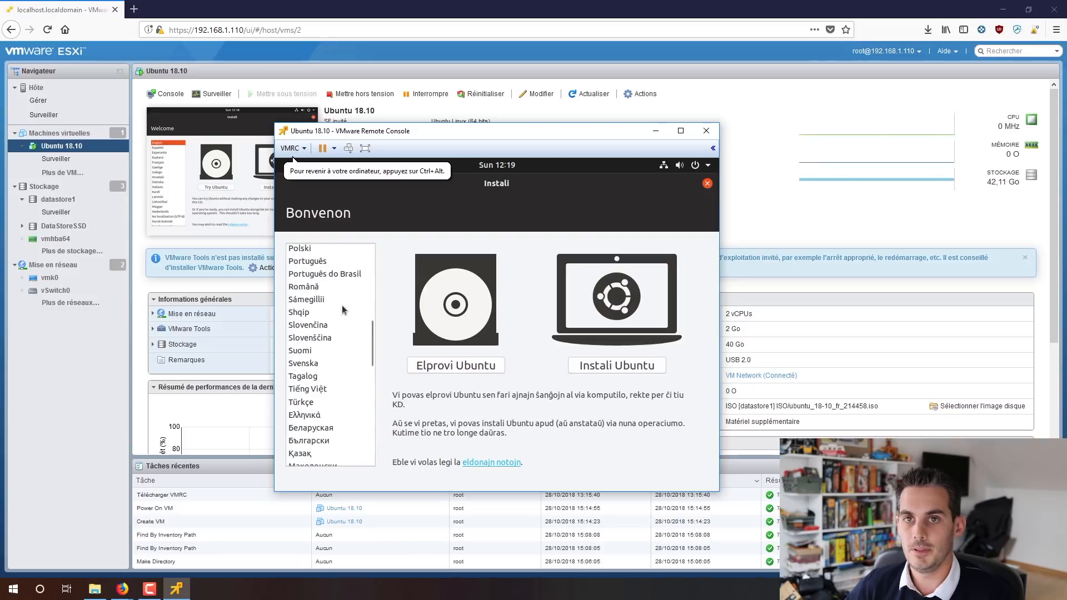
scroll(341, 307, "up", 1)
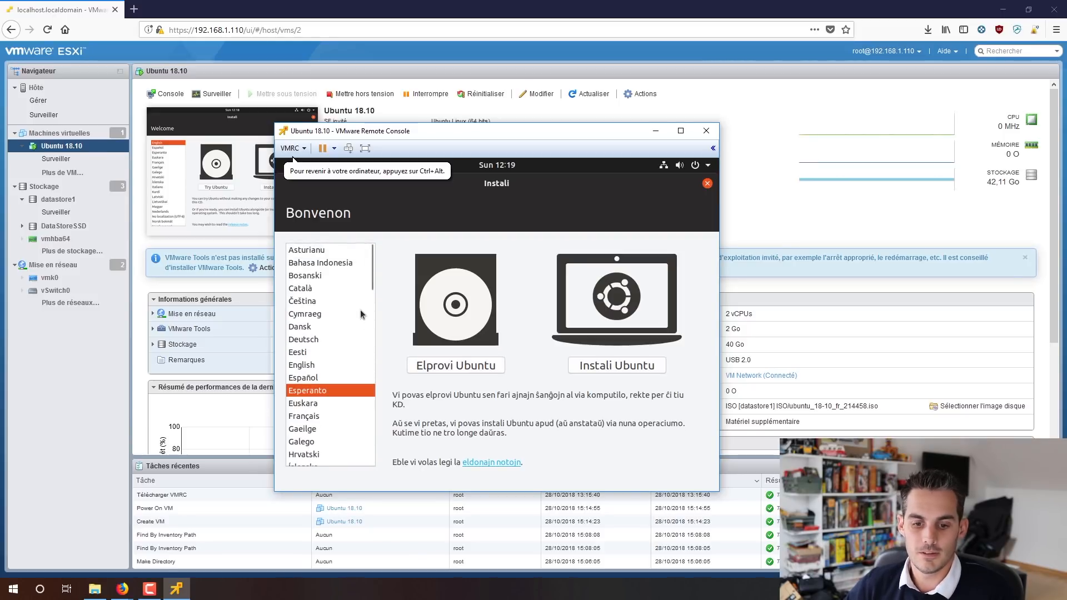
scroll(361, 317, "down", 4)
scroll(358, 319, "up", 5)
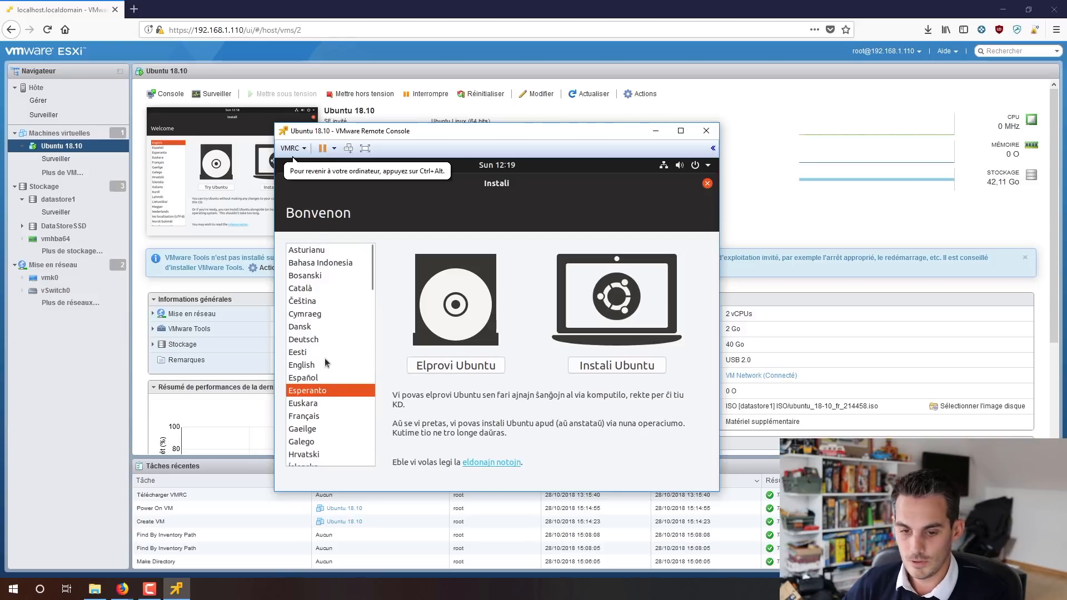
left_click(310, 416)
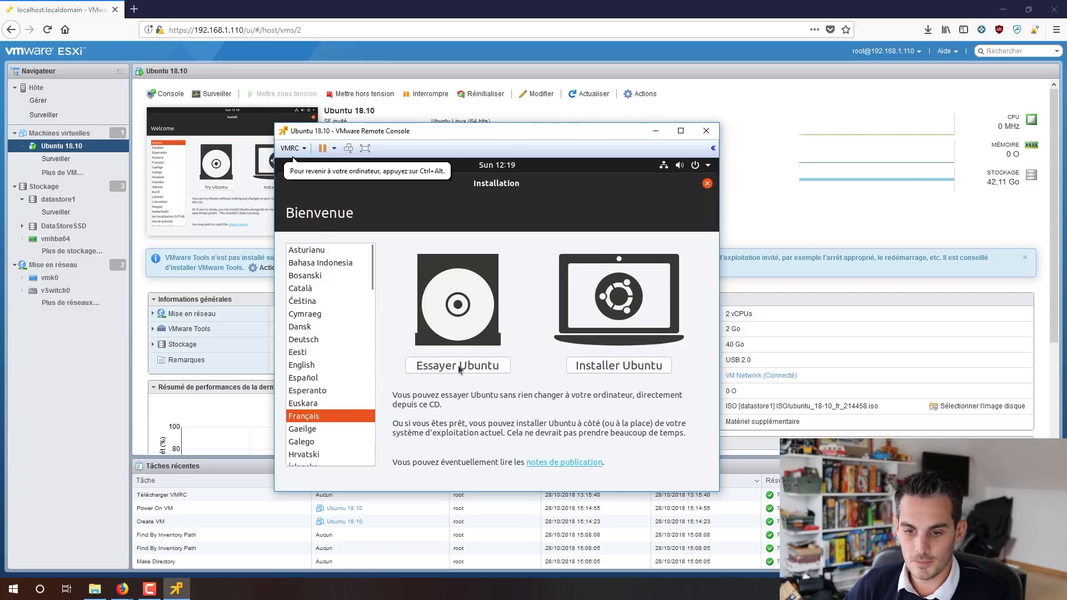
left_click(601, 363)
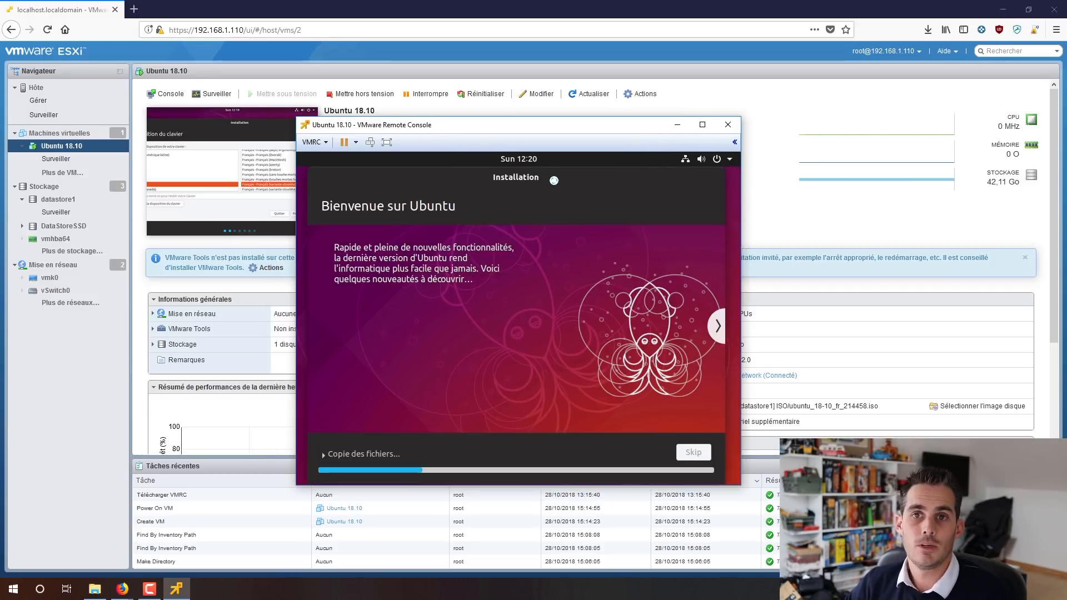
Display the remote console in full screen and back, and review its power, removable device and management options
left_click(387, 143)
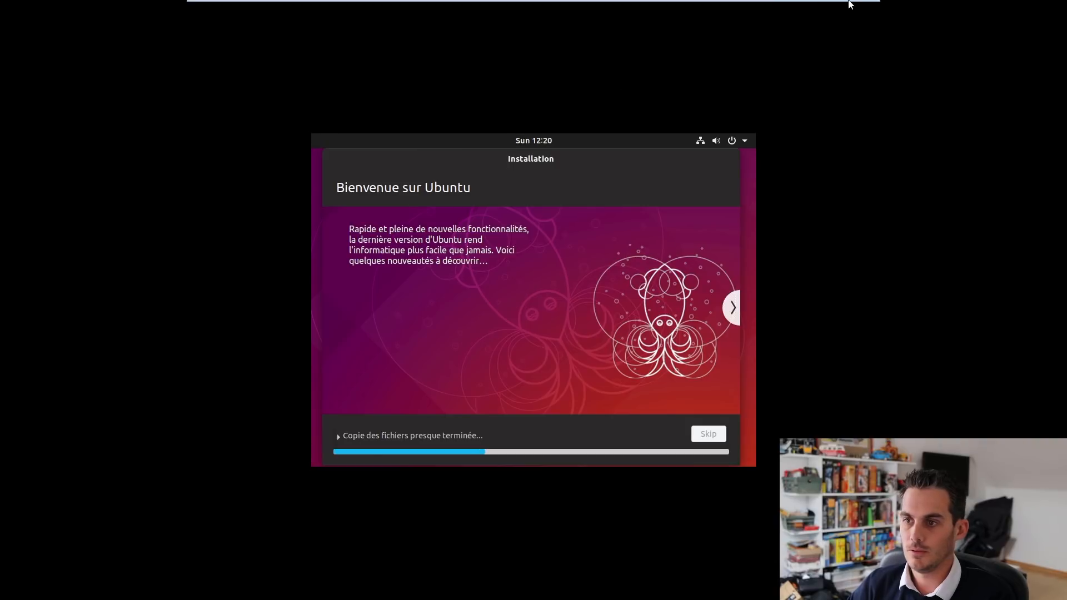
left_click(852, 9)
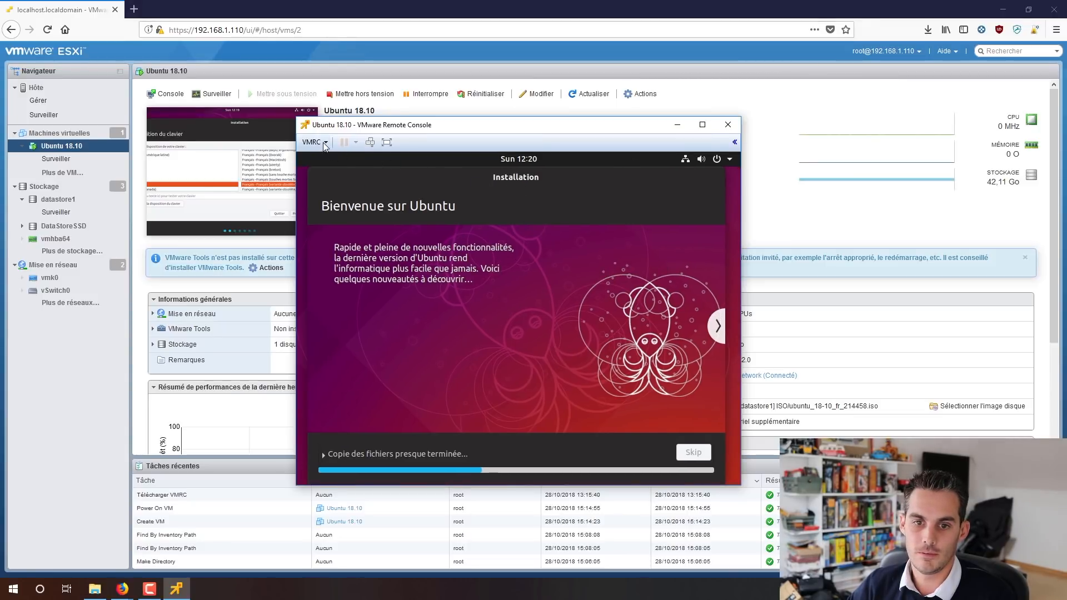
left_click(325, 143)
mouse_move(345, 158)
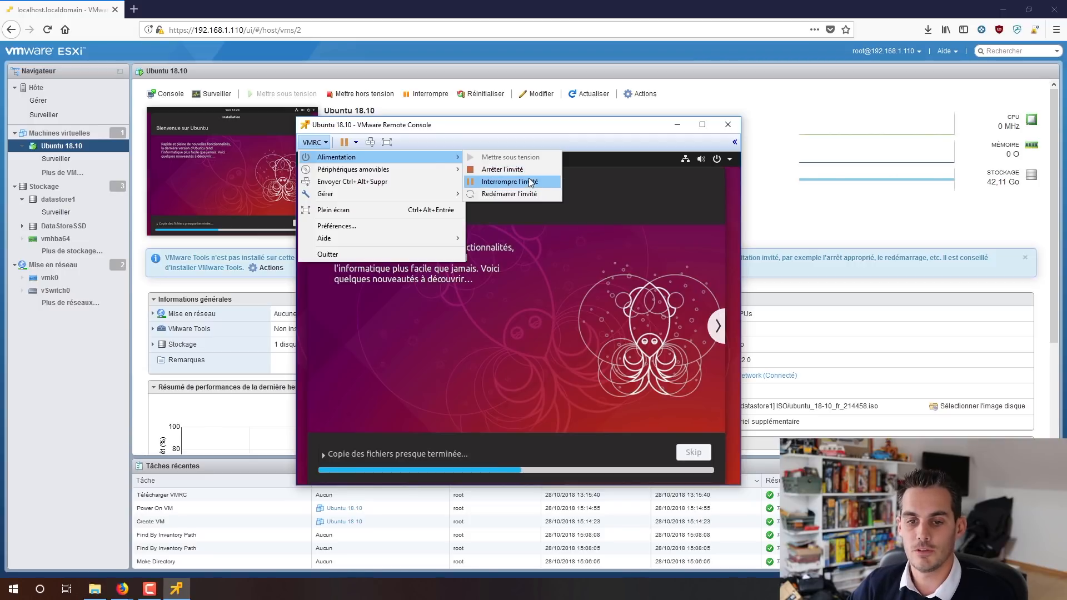
mouse_move(423, 163)
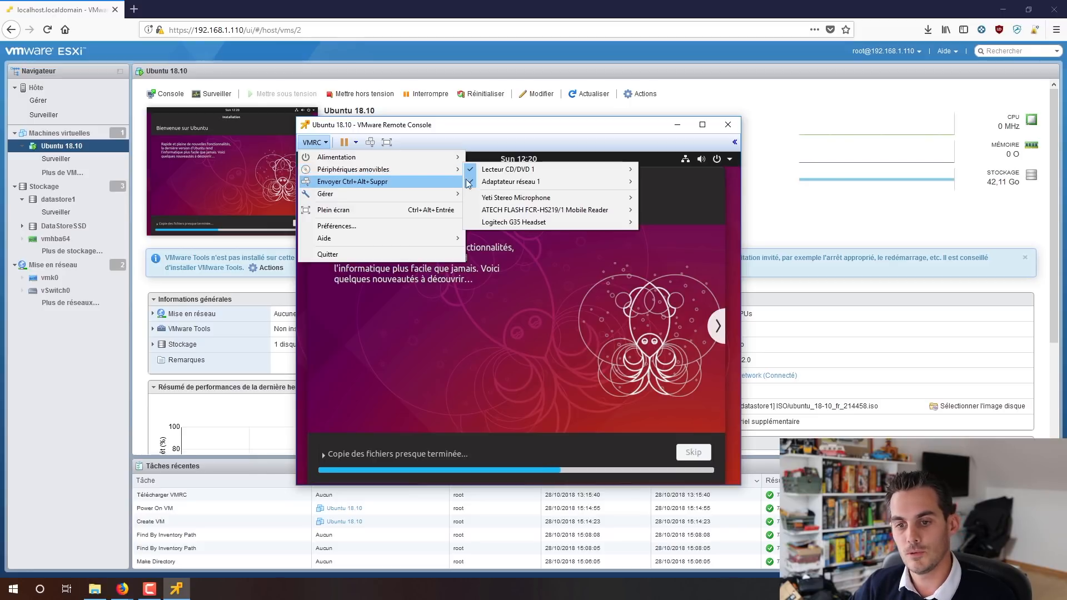
mouse_move(402, 196)
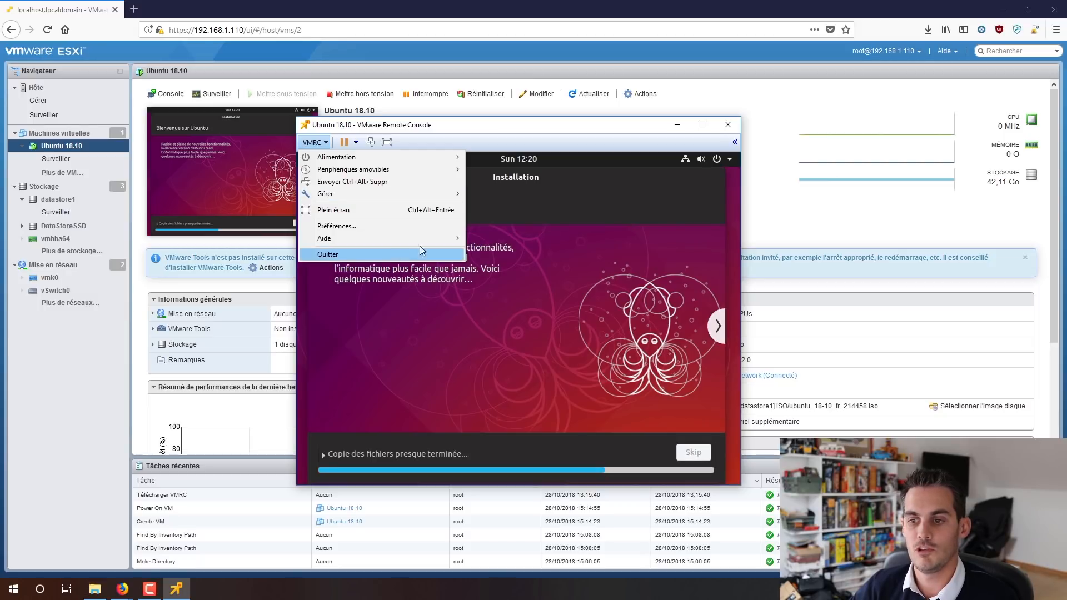
Close the Ubuntu 18.10 remote console and refresh the virtual machine's screen preview in ESXi
left_click(729, 127)
left_click(729, 125)
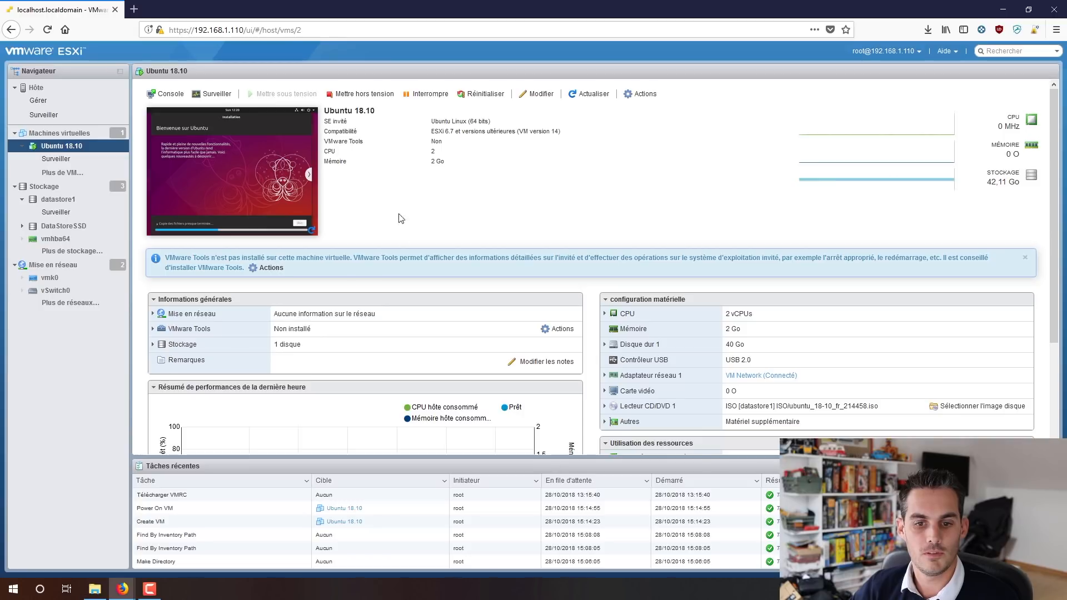
left_click(312, 231)
left_click(308, 233)
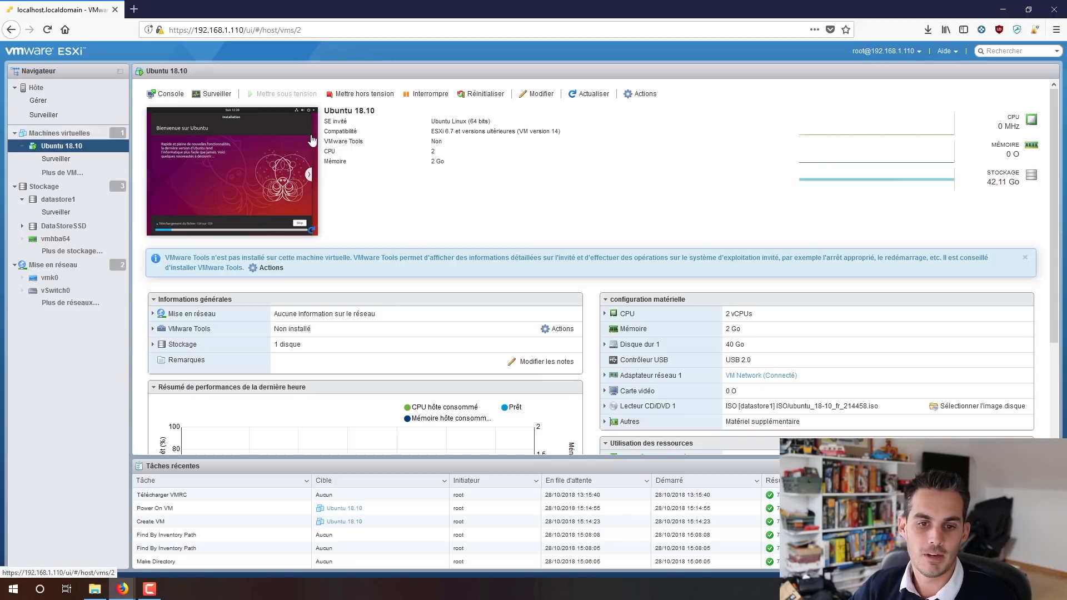
Examine the Ubuntu 18.10 machine's performance metrics and event log, and return to its summary
left_click(201, 93)
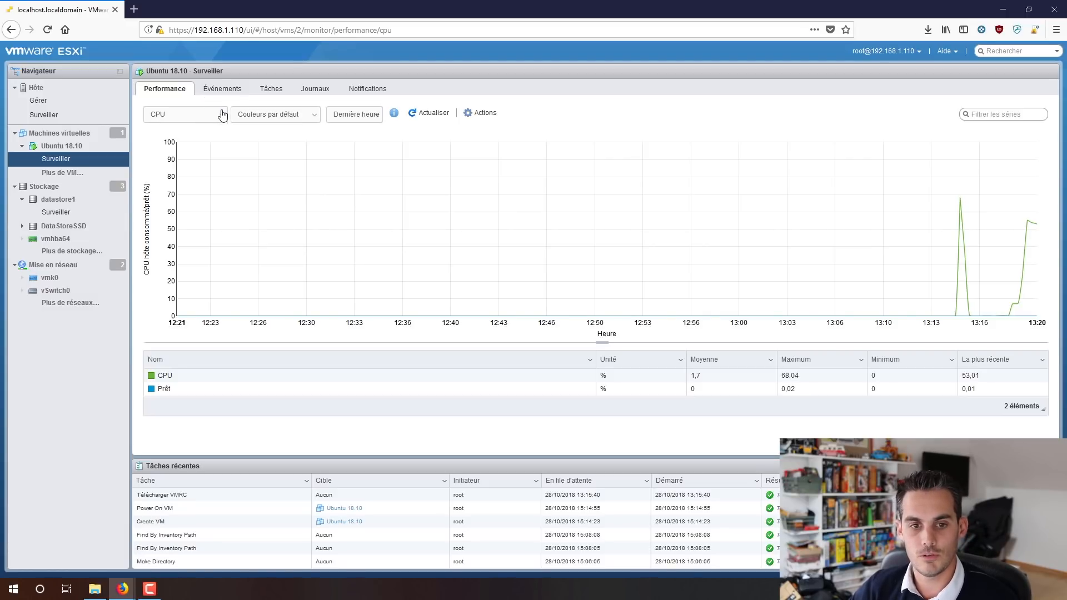
left_click(220, 113)
left_click(206, 122)
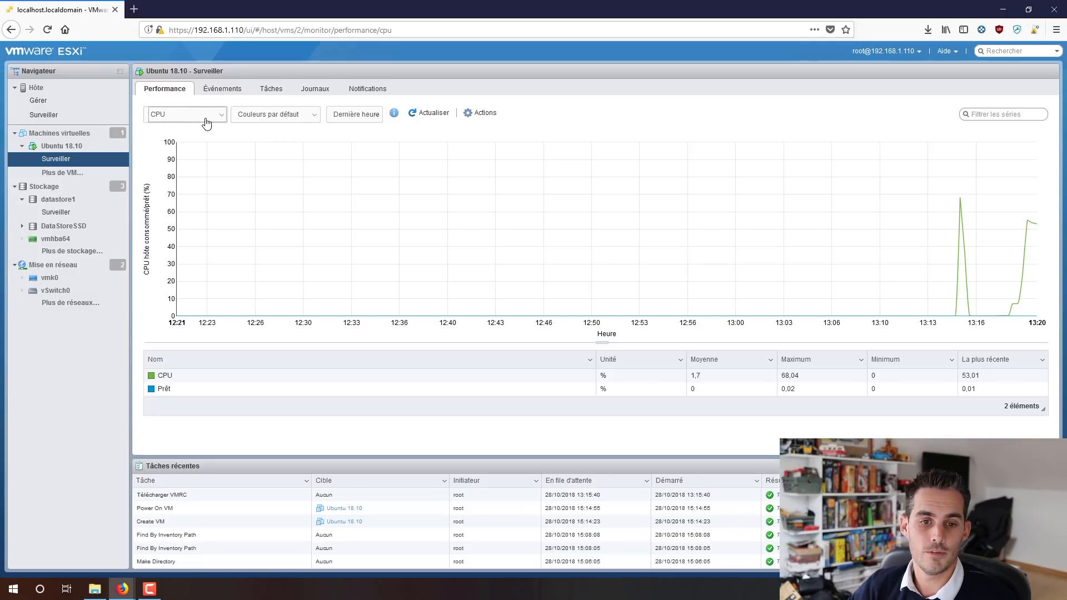
left_click(204, 118)
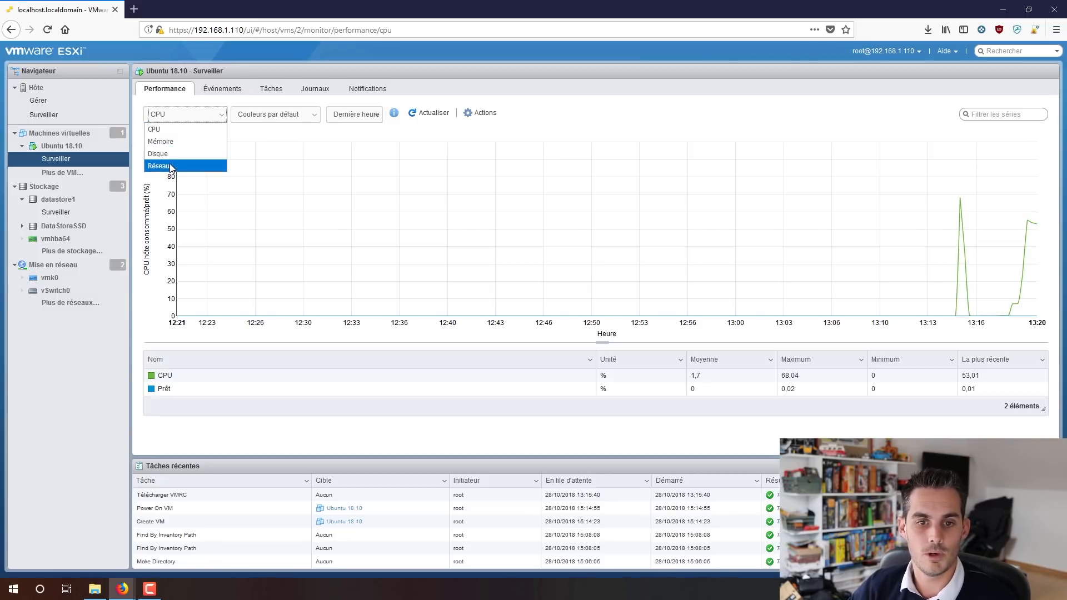
left_click(241, 79)
left_click(242, 85)
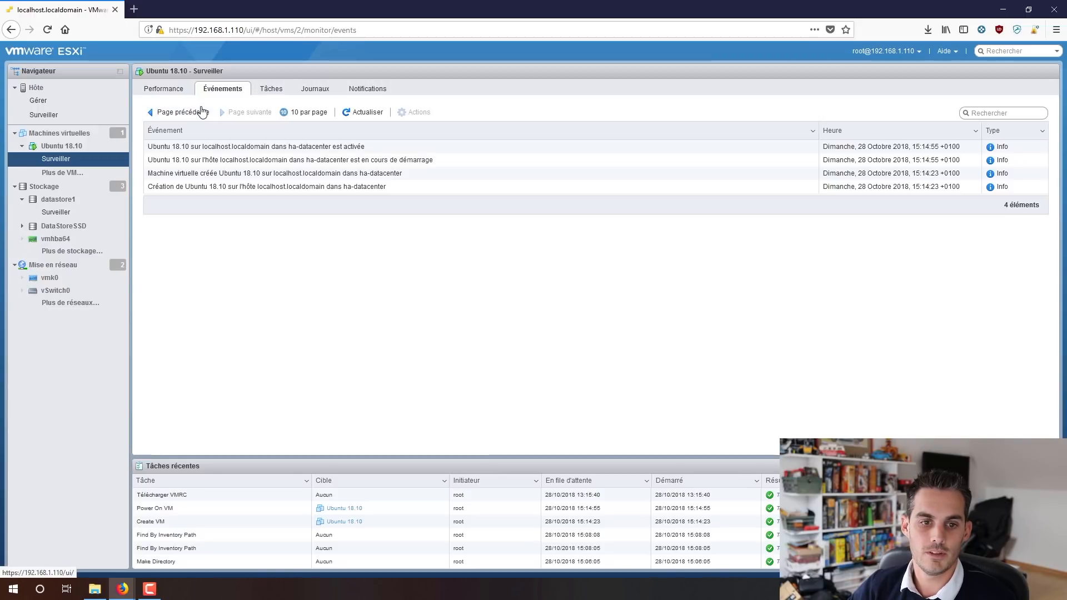
left_click(83, 147)
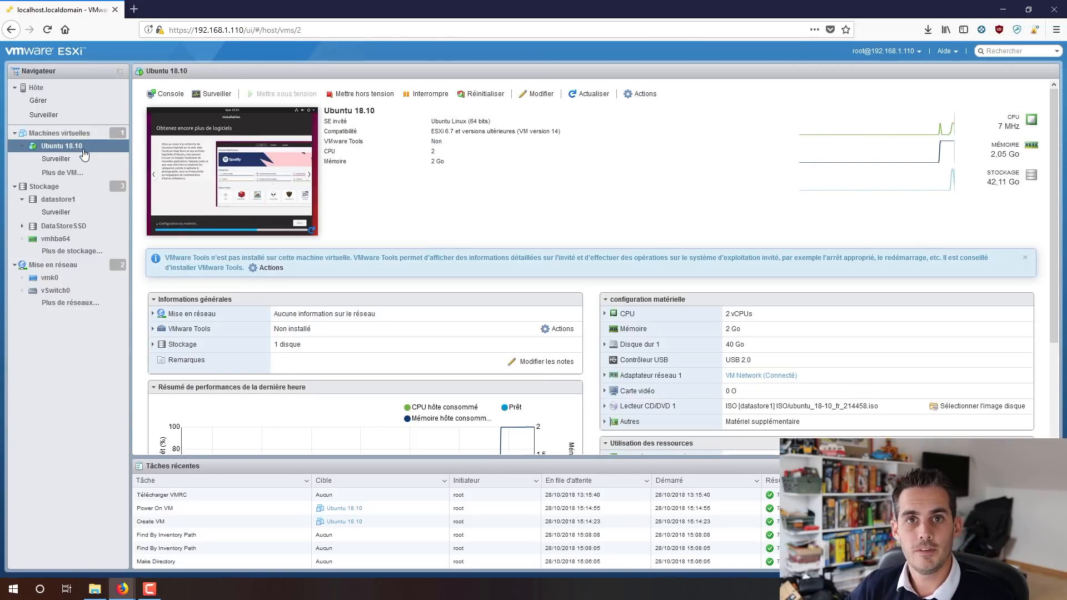
Start creating a new virtual machine from the virtual machines list and name it Windows 10
left_click(66, 134)
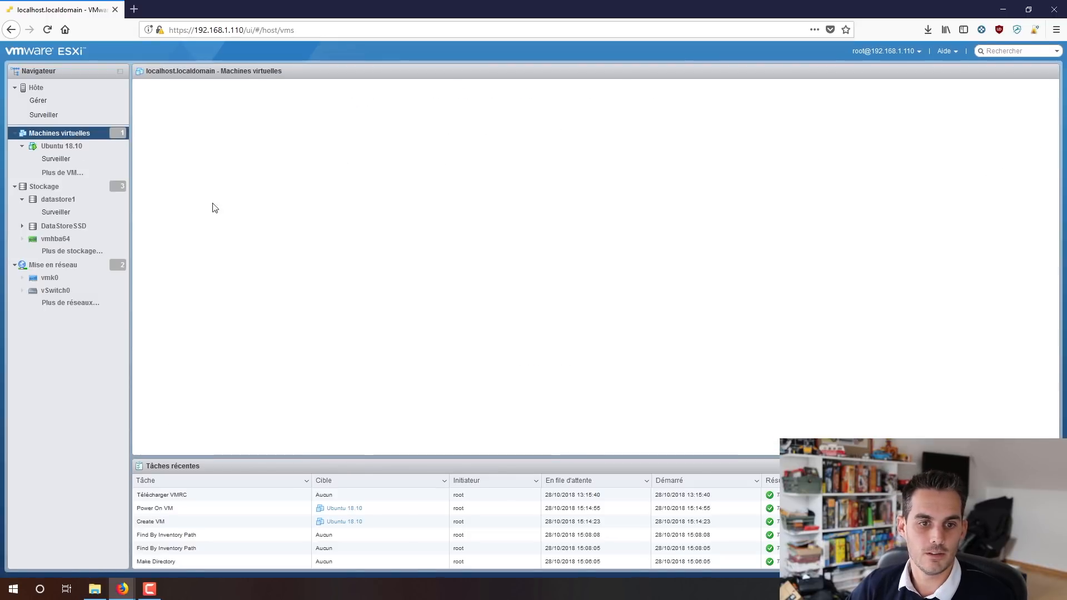
left_click(211, 98)
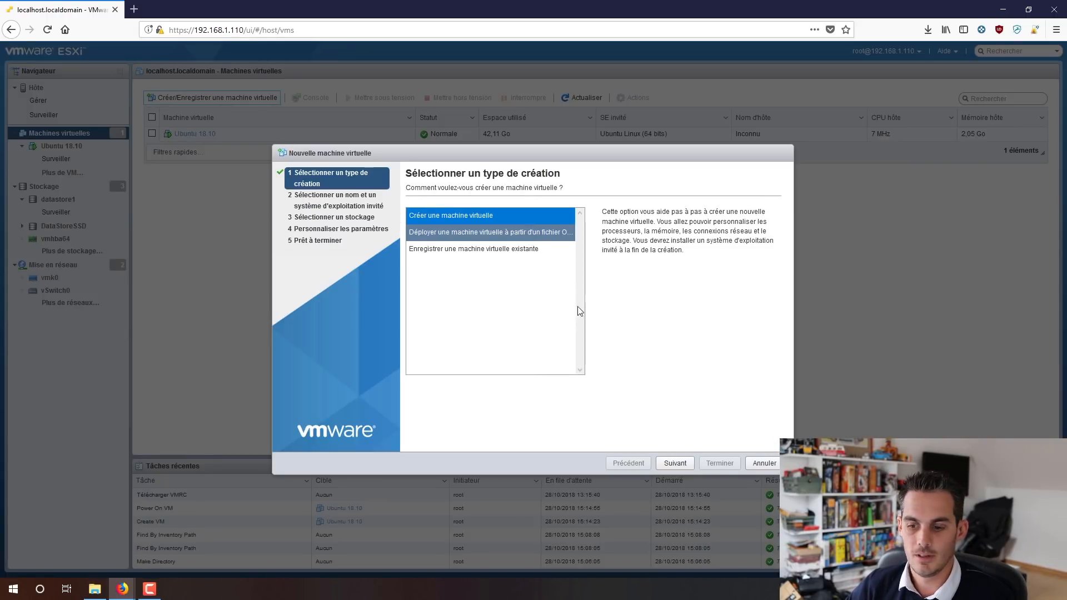
left_click(677, 464)
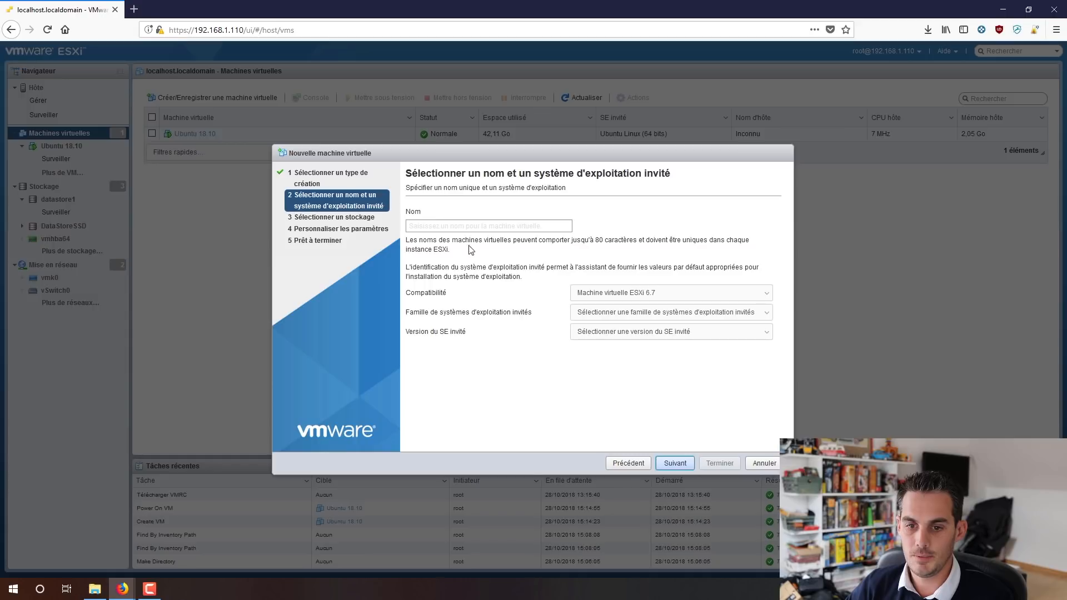
left_click(472, 227)
type("Winfox")
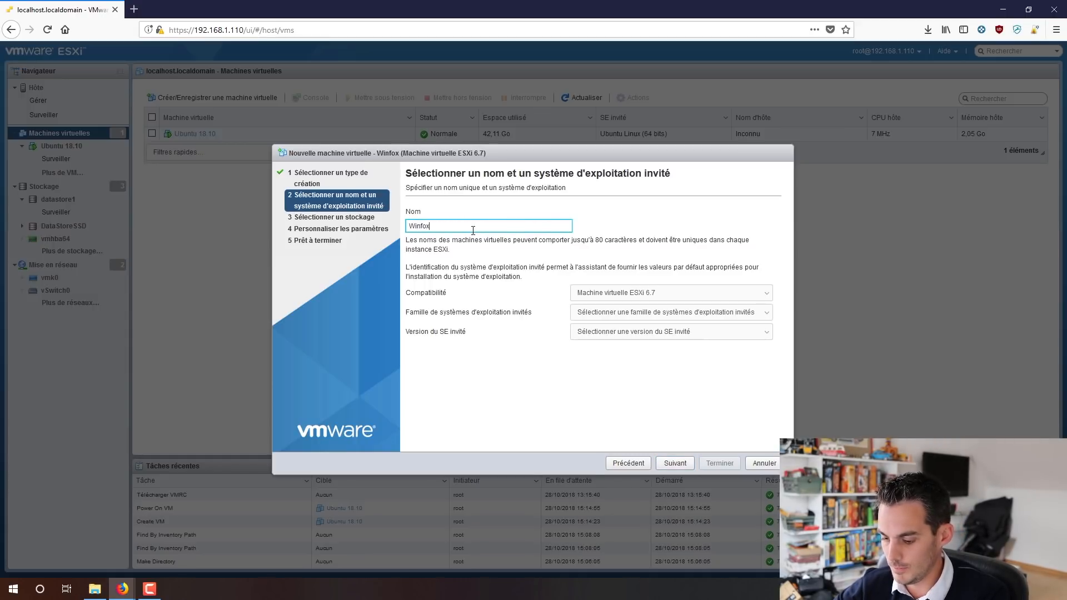
key("BackSpace")
key("BackSpace")
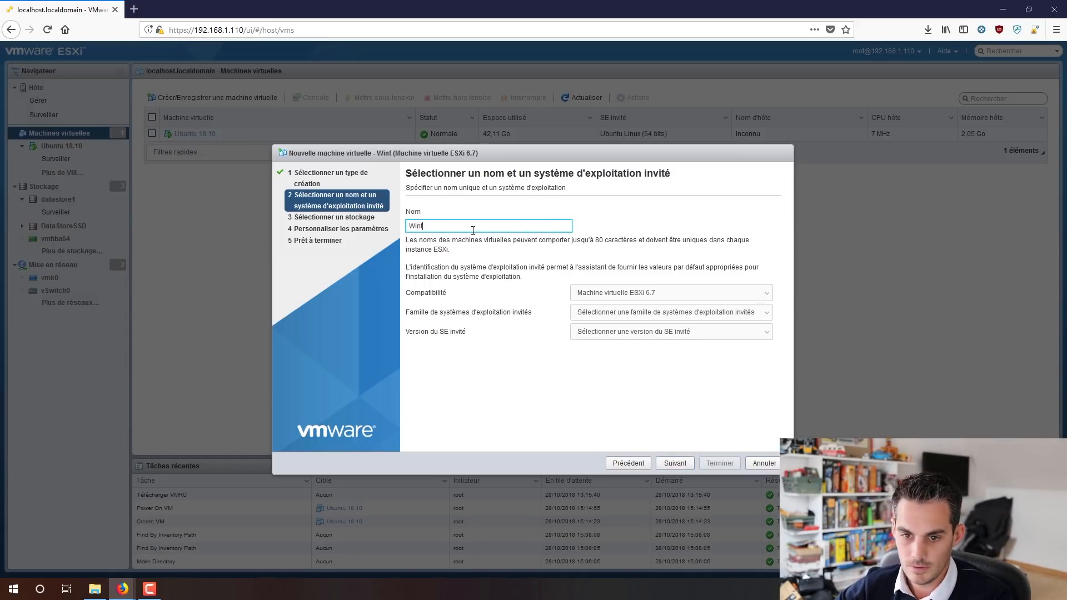
key("BackSpace")
type("indow")
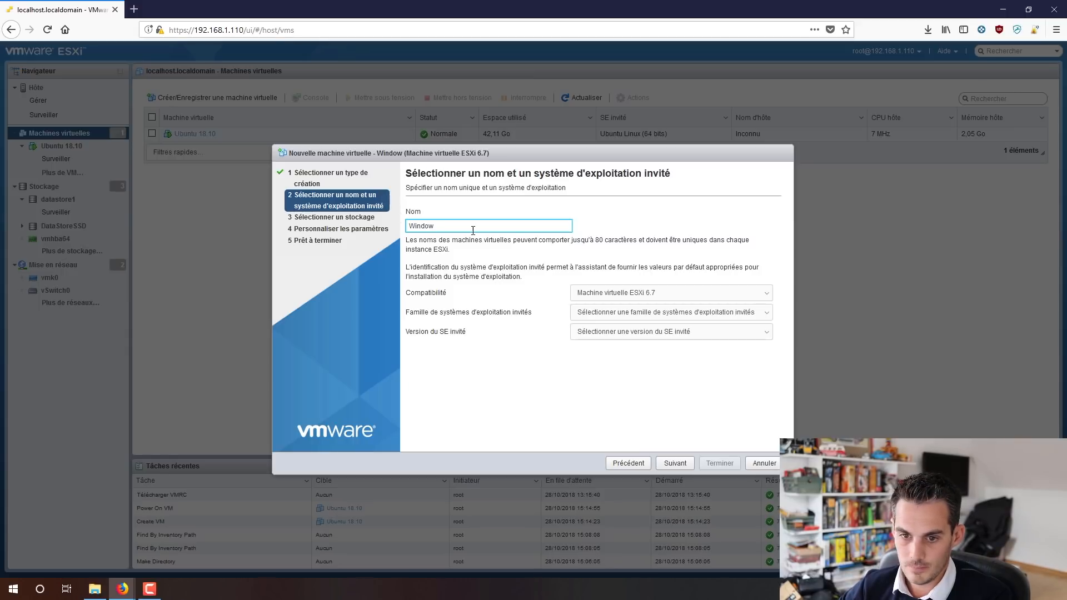
type("nss")
key("BackSpace")
key("BackSpace")
key("BackSpace")
type("s 10")
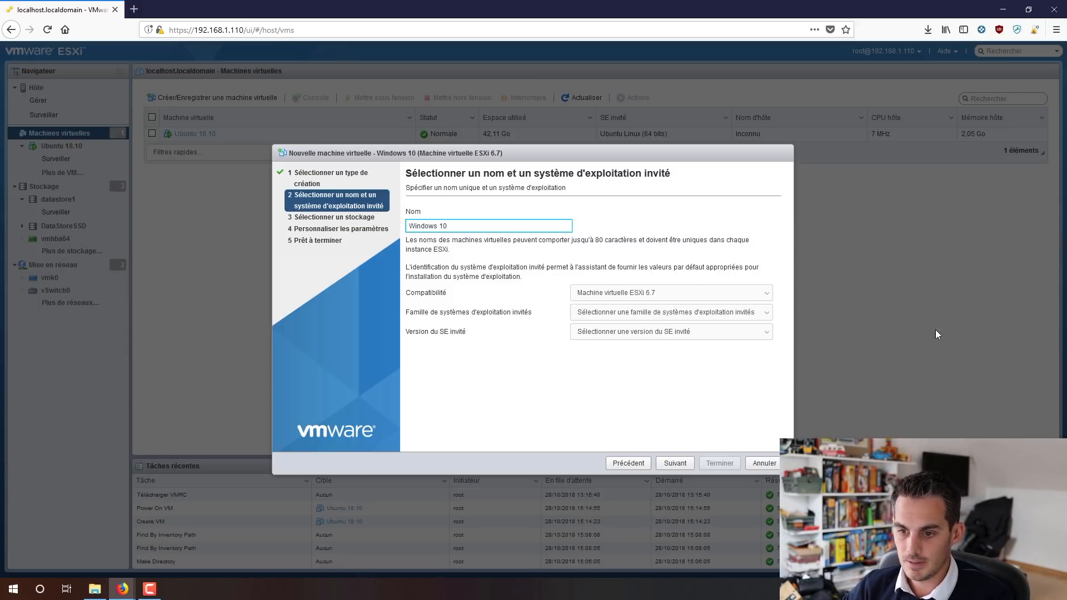
Set the guest OS family to Windows and the version to Microsoft Windows 10 (64 bits), and continue to storage
left_click(741, 315)
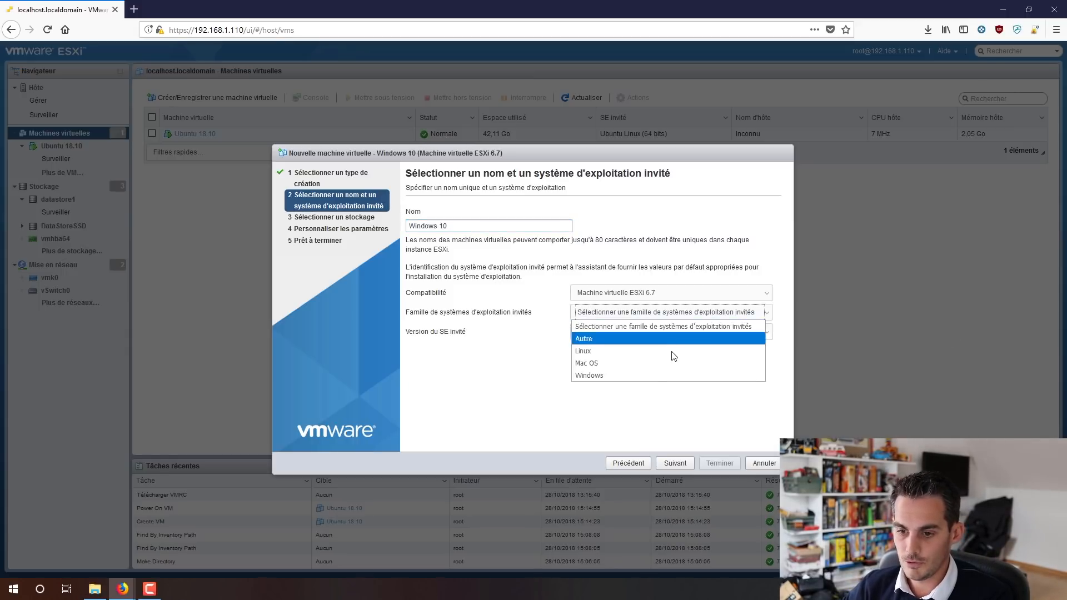
left_click(648, 375)
left_click(654, 336)
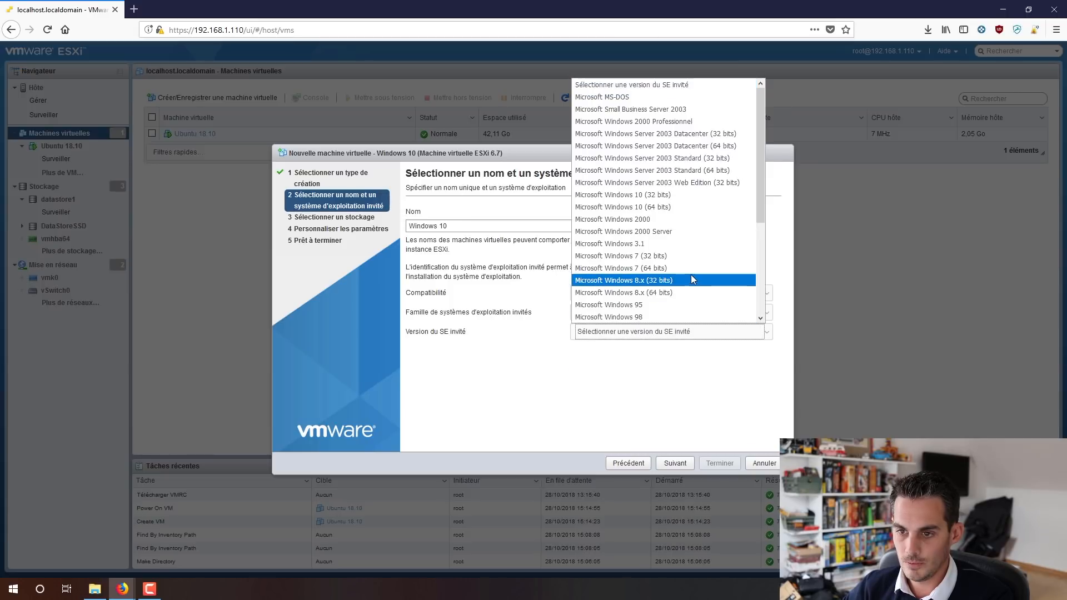
left_click(685, 209)
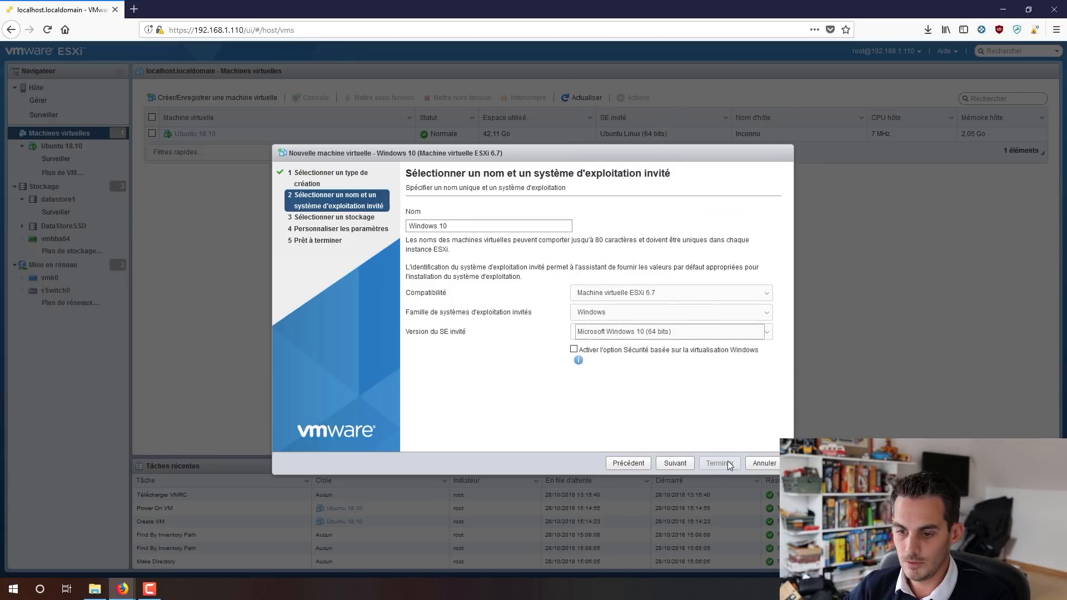
left_click(675, 464)
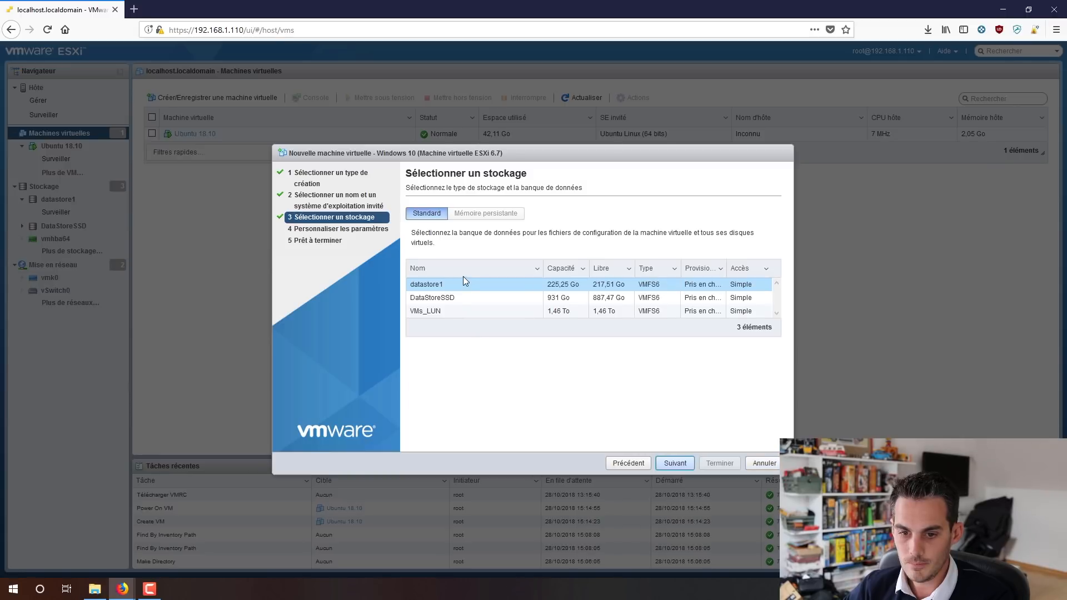
Store the new virtual machine on DataStoreSSD and continue to its hardware settings
left_click(488, 299)
left_click(675, 463)
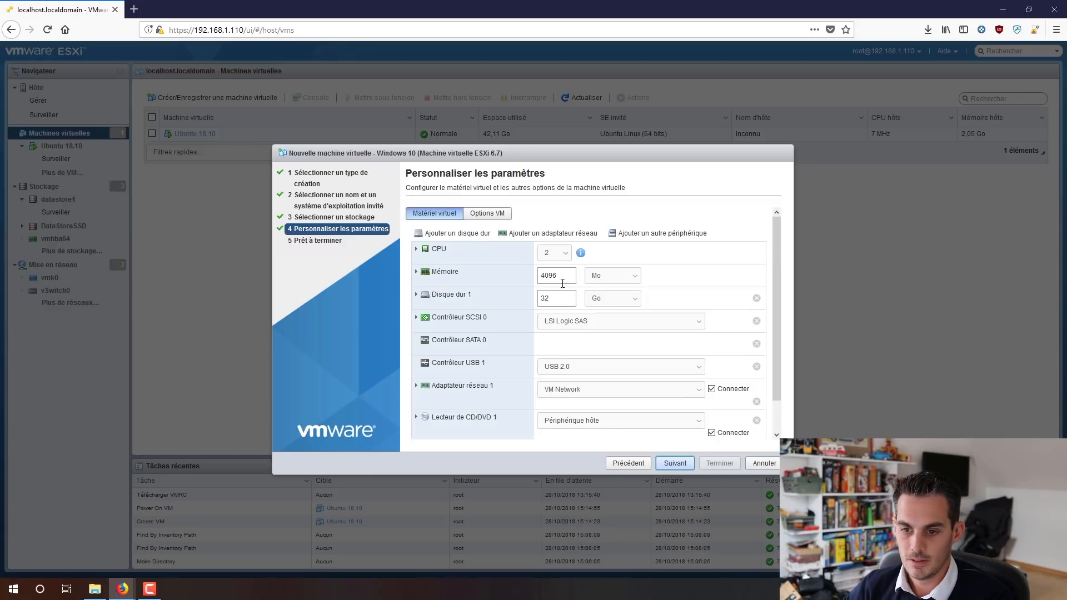
left_click(561, 282)
left_click(560, 299)
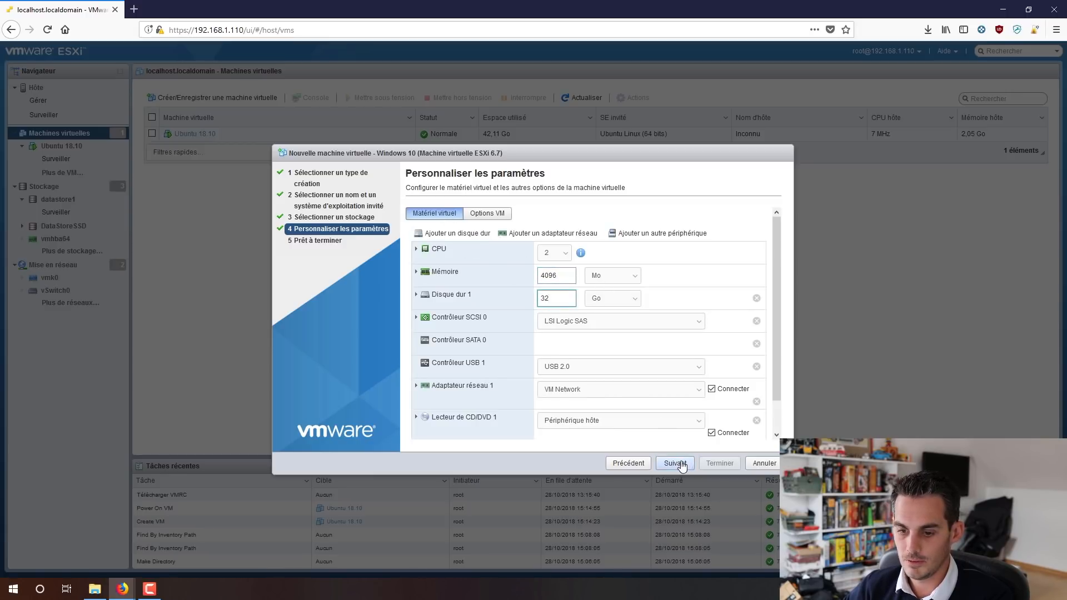
Attach the Windows 10 Insider ISO from the ISO folder of datastore1 to the CD/DVD drive 1
left_click_drag(776, 336, 777, 394)
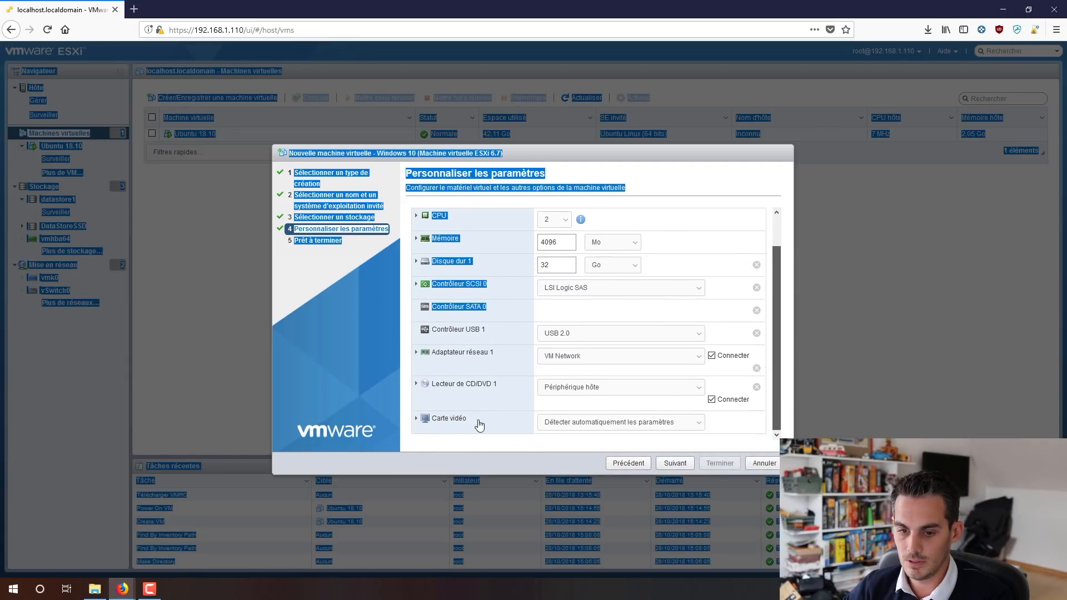
left_click(642, 394)
left_click(611, 414)
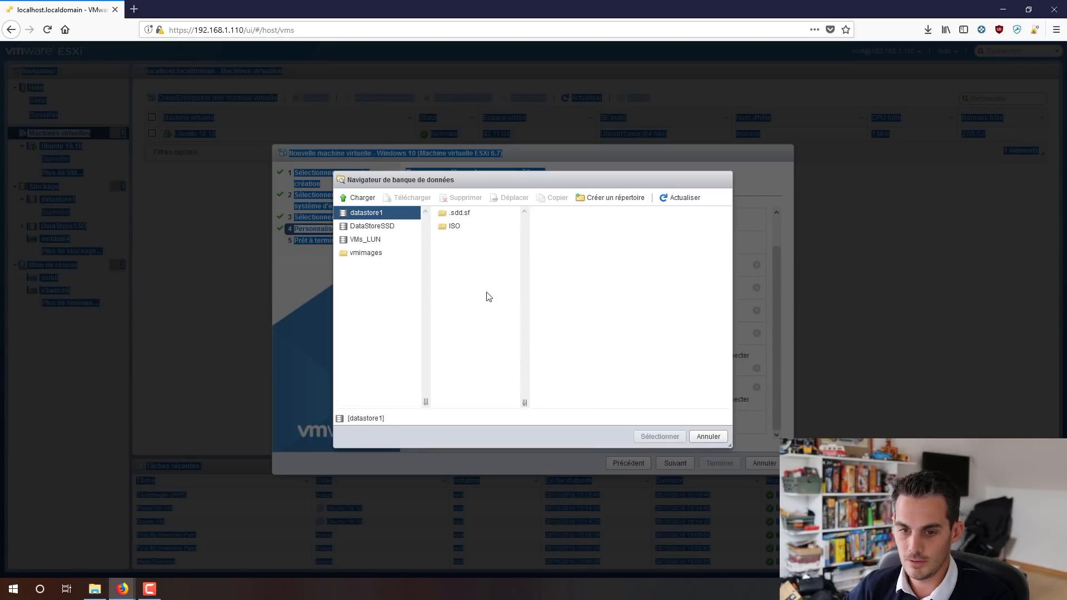
left_click(454, 227)
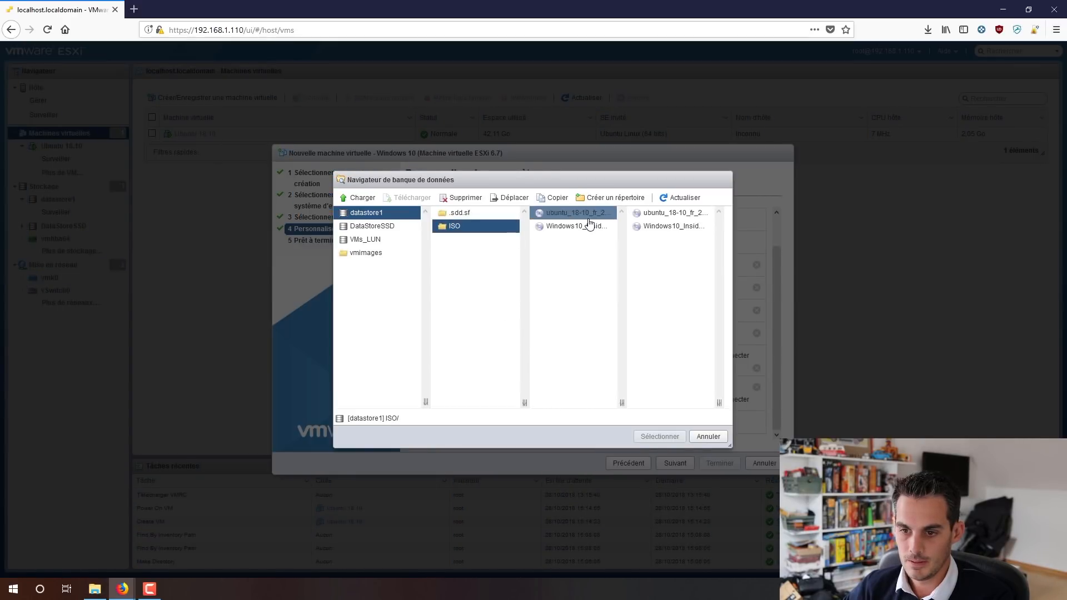
left_click(575, 226)
left_click(659, 436)
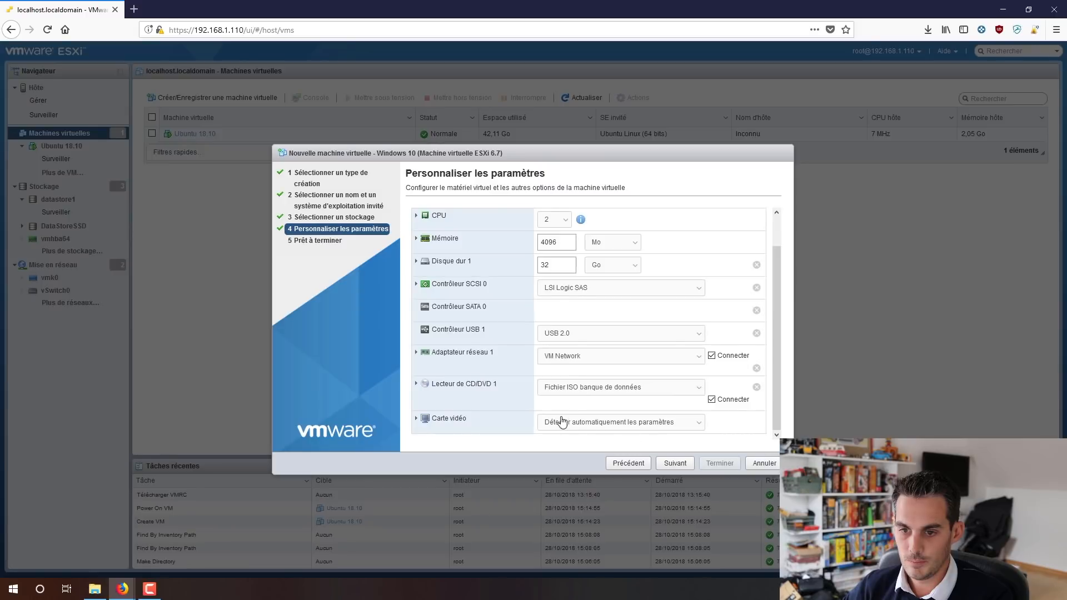
Accept the hardware settings, finish creating the Windows 10 virtual machine and open its details page
left_click(676, 463)
left_click(729, 466)
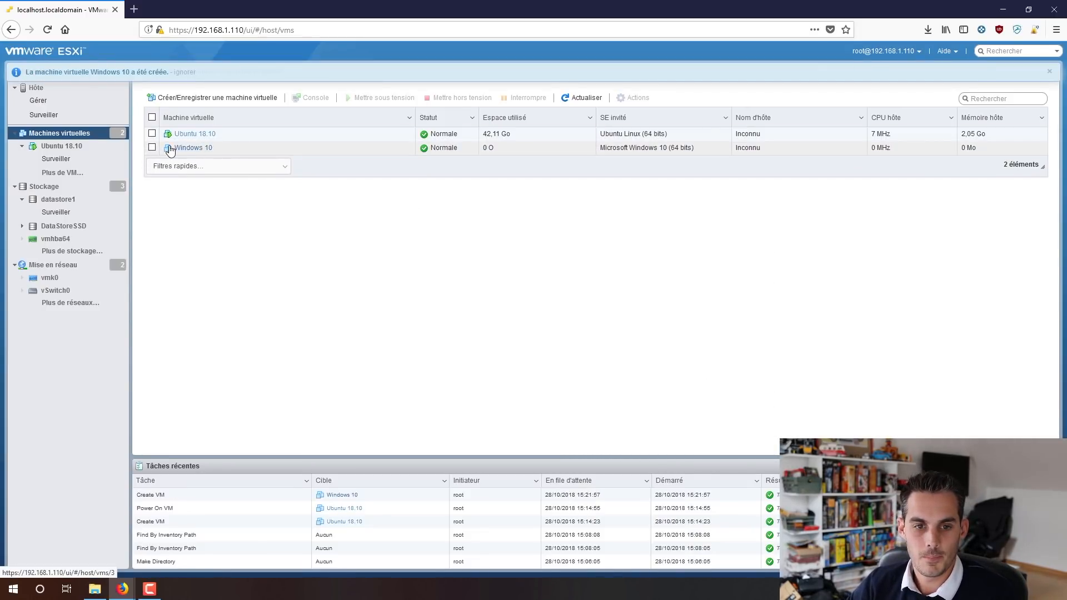
left_click(192, 148)
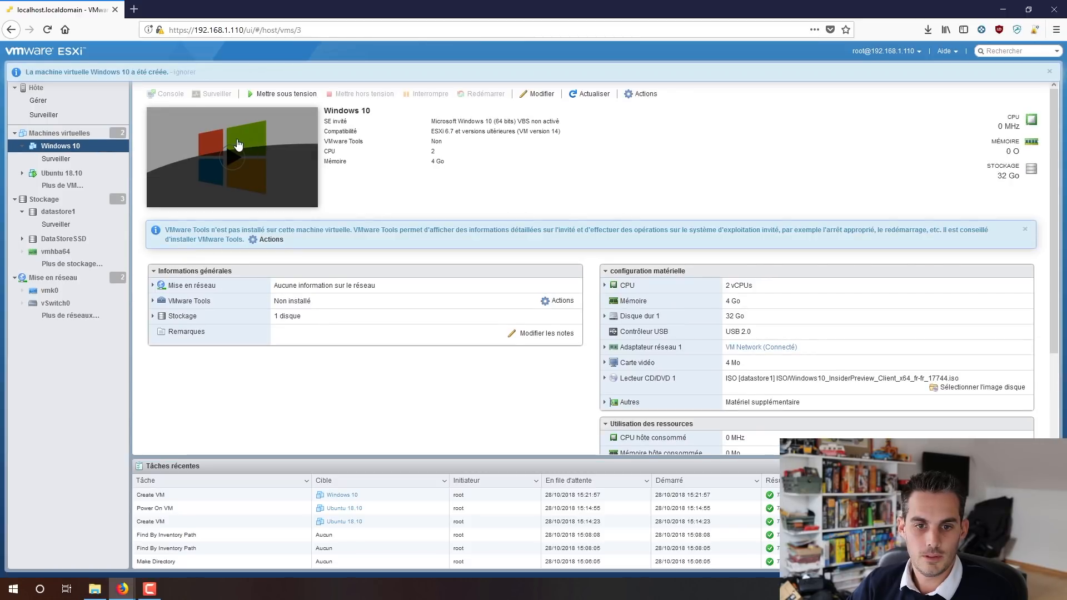
Launch the remote console for the Windows 10 virtual machine
right_click(219, 135)
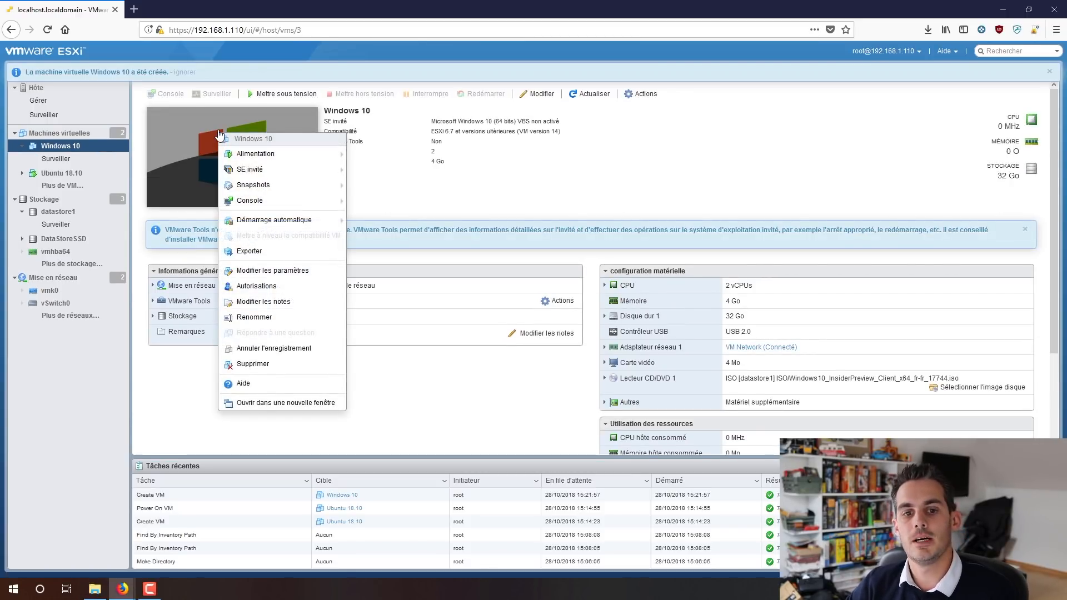
left_click(181, 206)
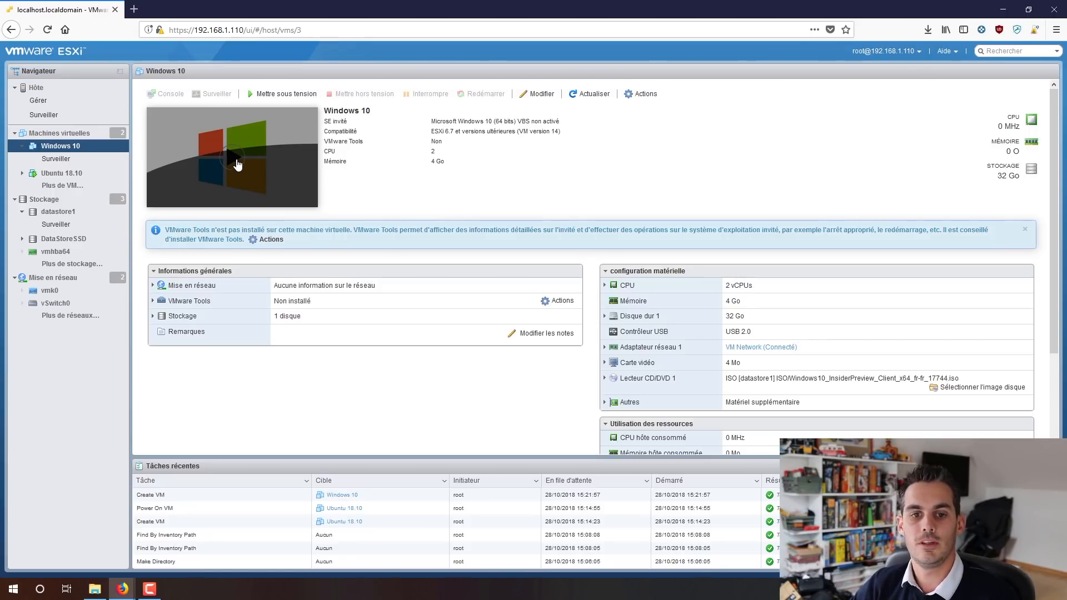
right_click(256, 130)
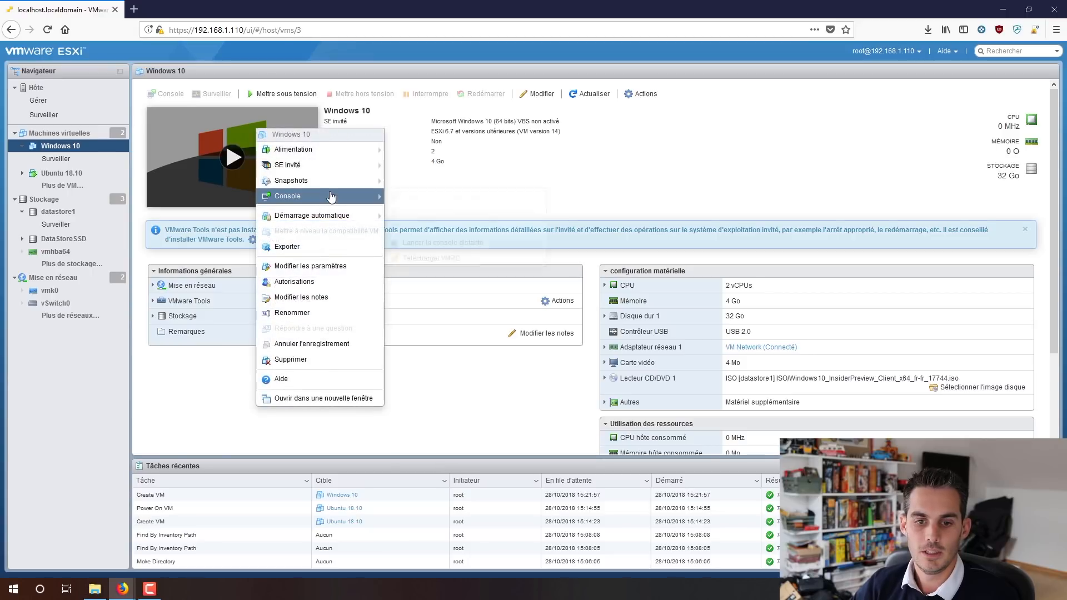
mouse_move(302, 196)
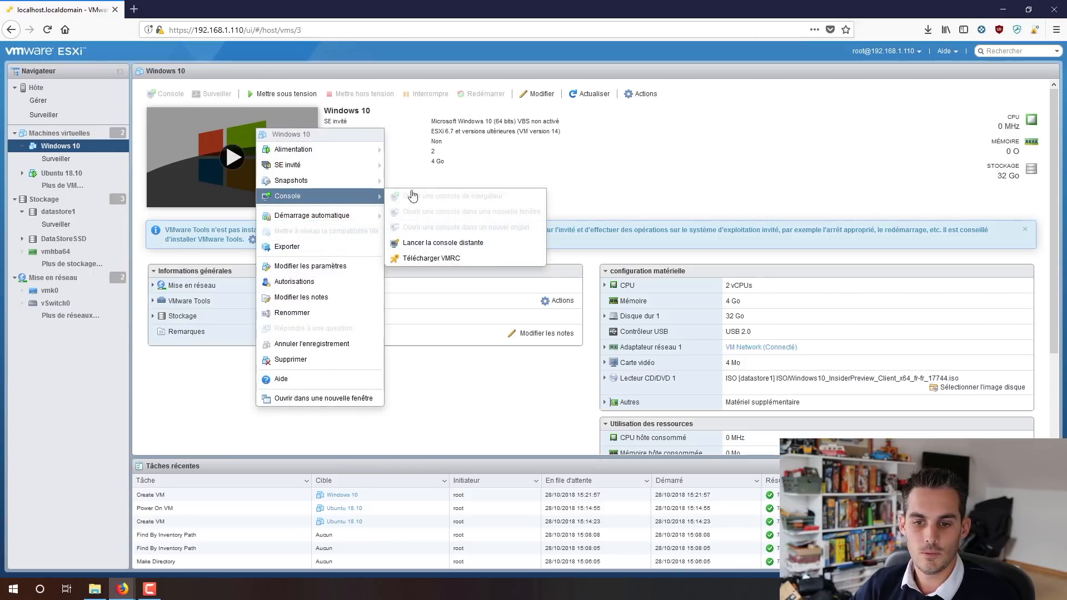
left_click(462, 244)
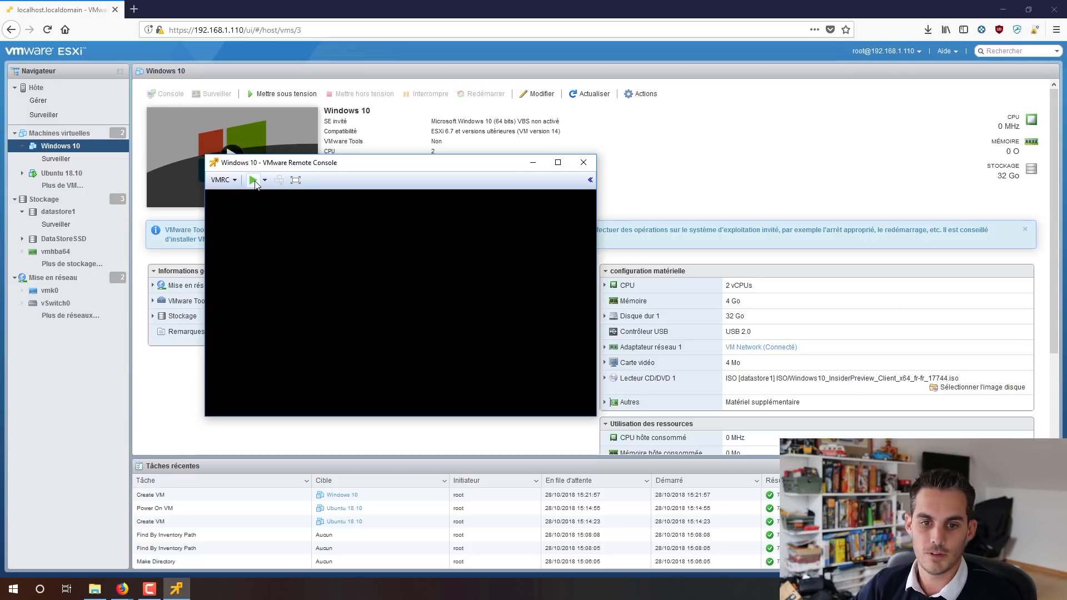
Power on the Windows 10 virtual machine from its remote console and boot it from the attached installation disc
left_click(253, 180)
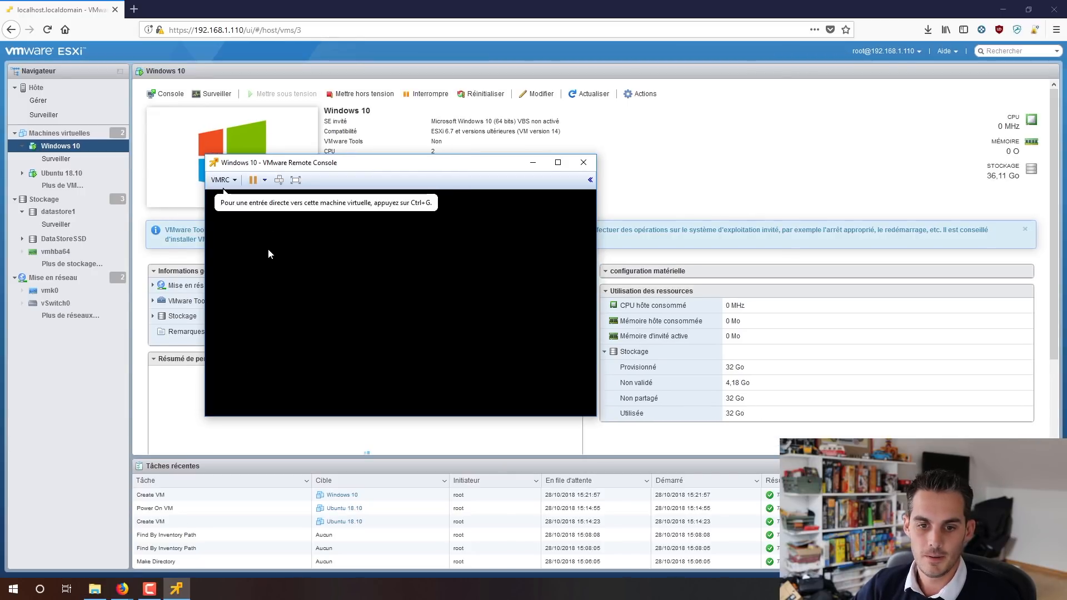
left_click(362, 269)
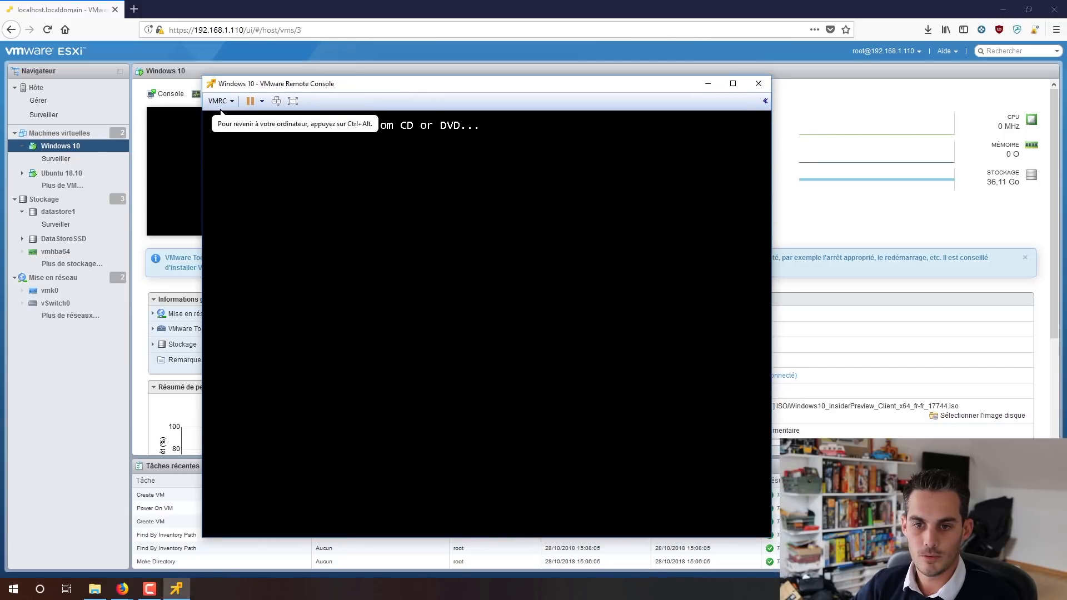
key("Return")
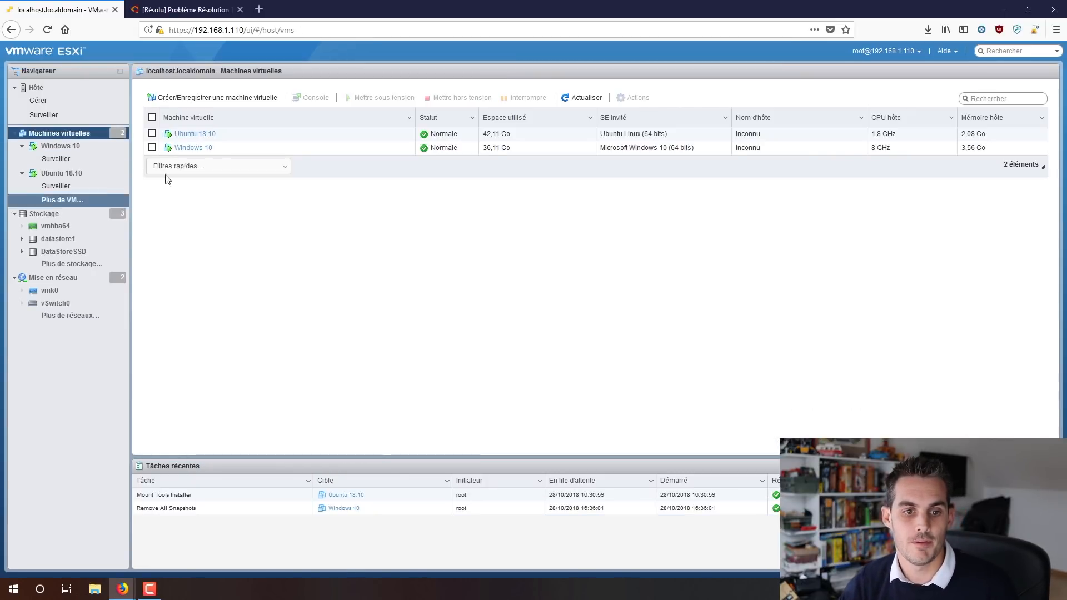
Open the Windows 10 virtual machine's details page and show its desktop in a browser console
left_click(202, 148)
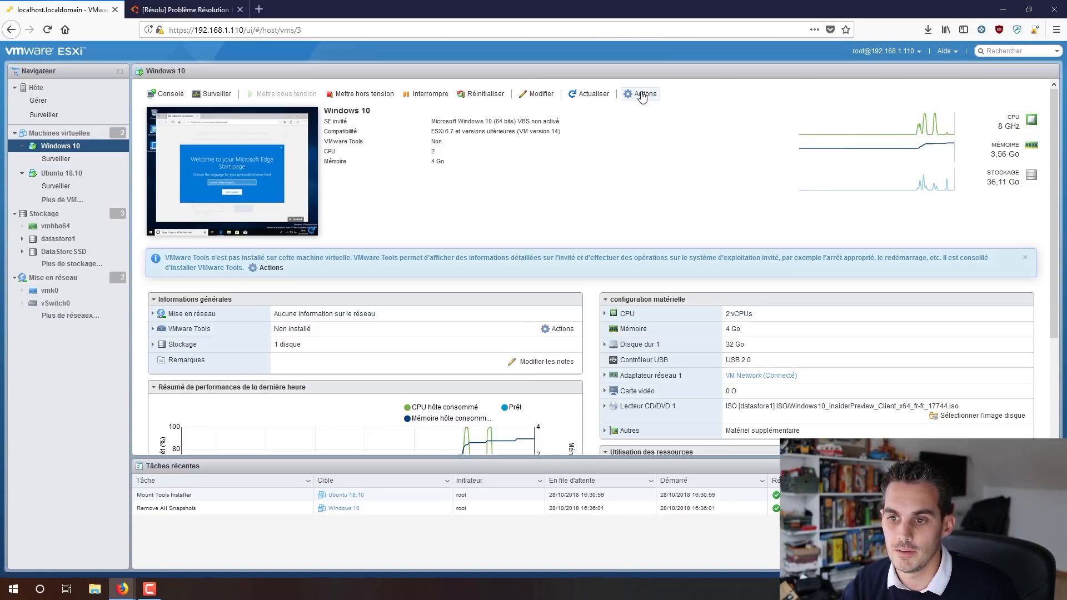
right_click(209, 165)
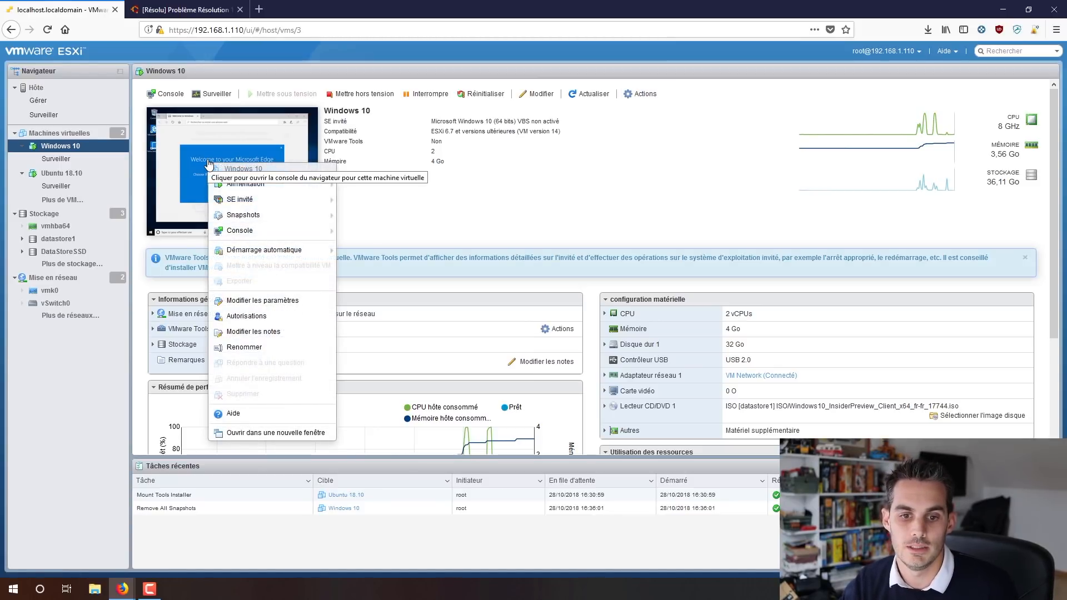
mouse_move(311, 215)
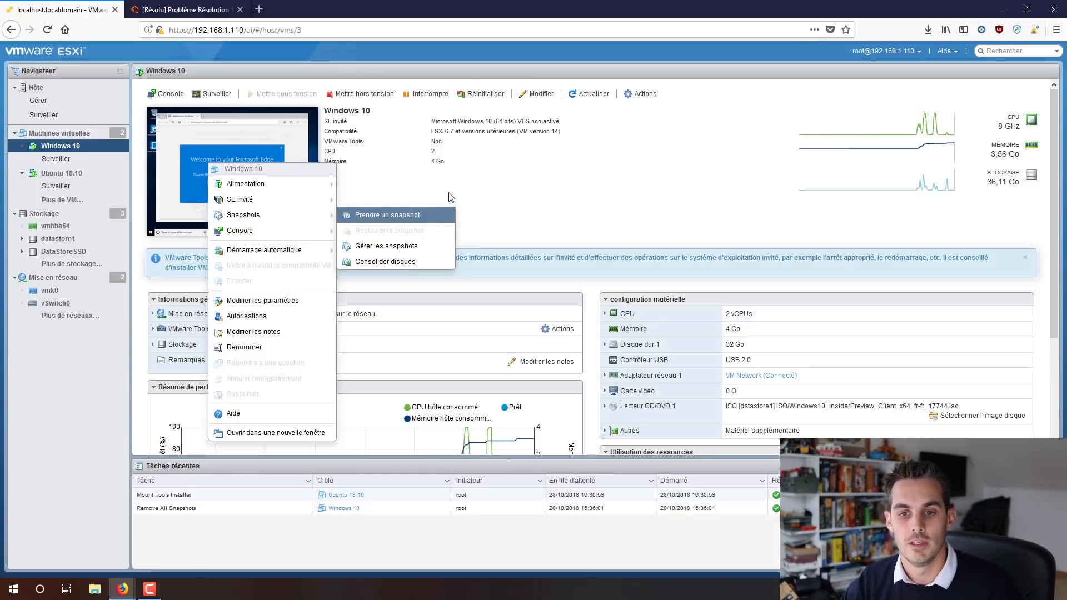
left_click(544, 206)
right_click(232, 170)
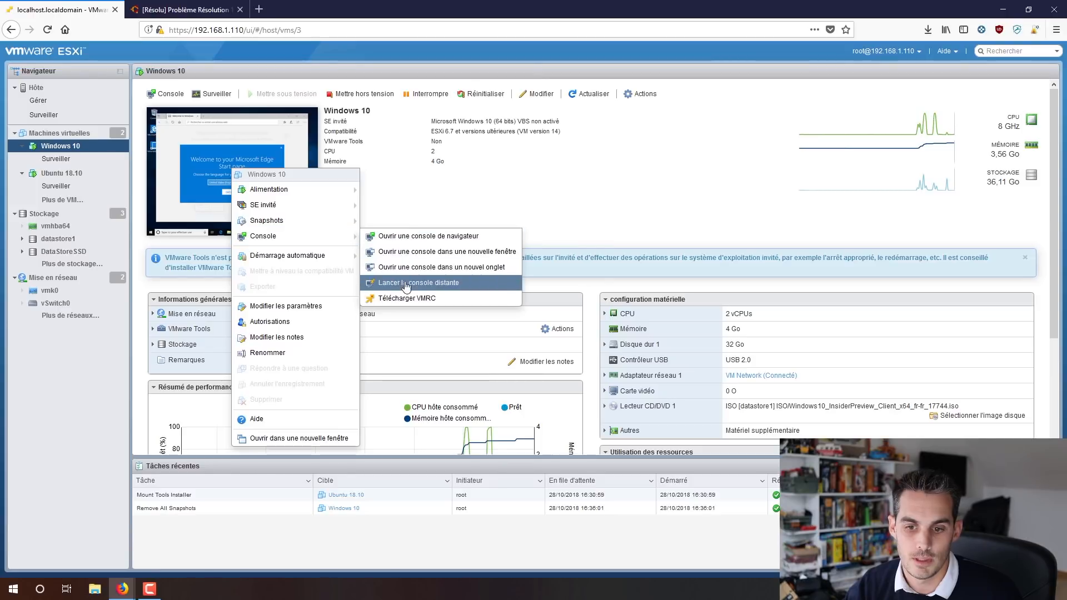
left_click(196, 170)
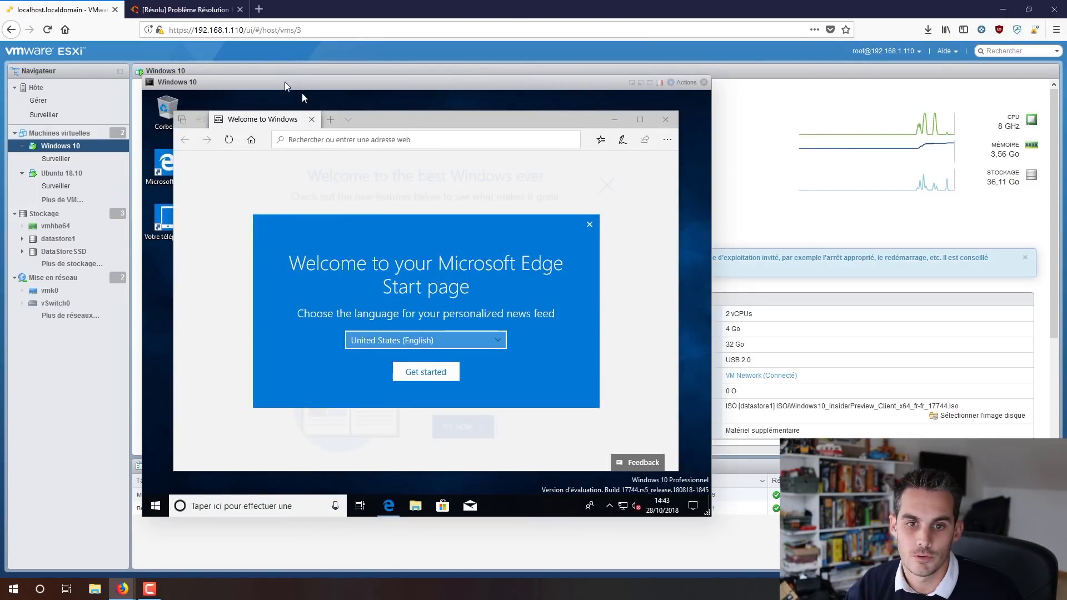
Move the browser console clear of the virtual machine's preview, and close Microsoft Edge with its welcome prompt in the guest
left_click_drag(302, 92, 554, 102)
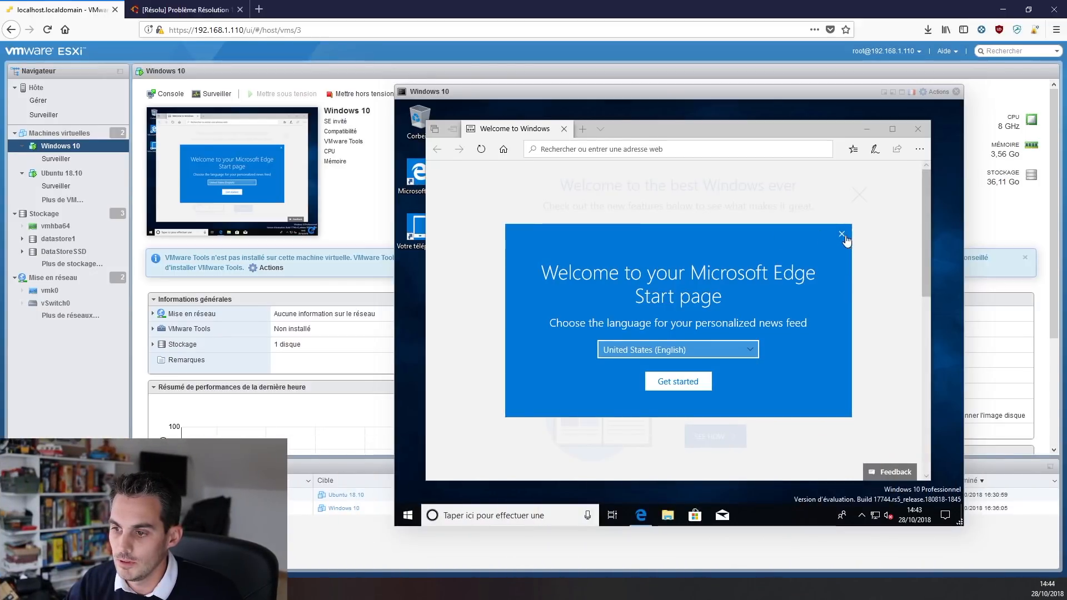
left_click(842, 234)
left_click(918, 129)
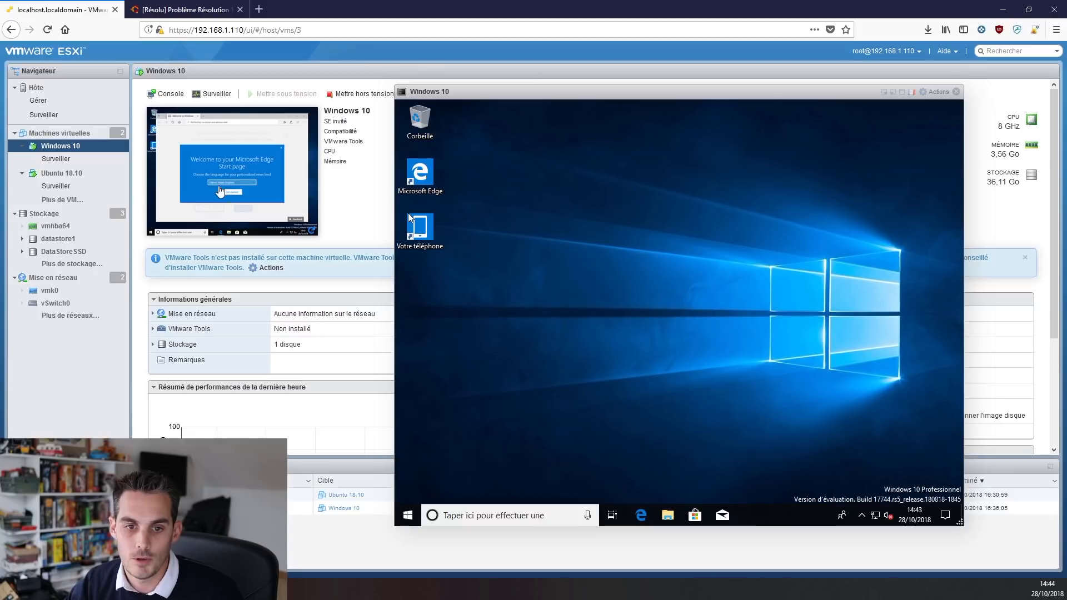
Take a snapshot of the Windows 10 virtual machine named Default, including the virtual machine's memory
right_click(247, 158)
mouse_move(321, 222)
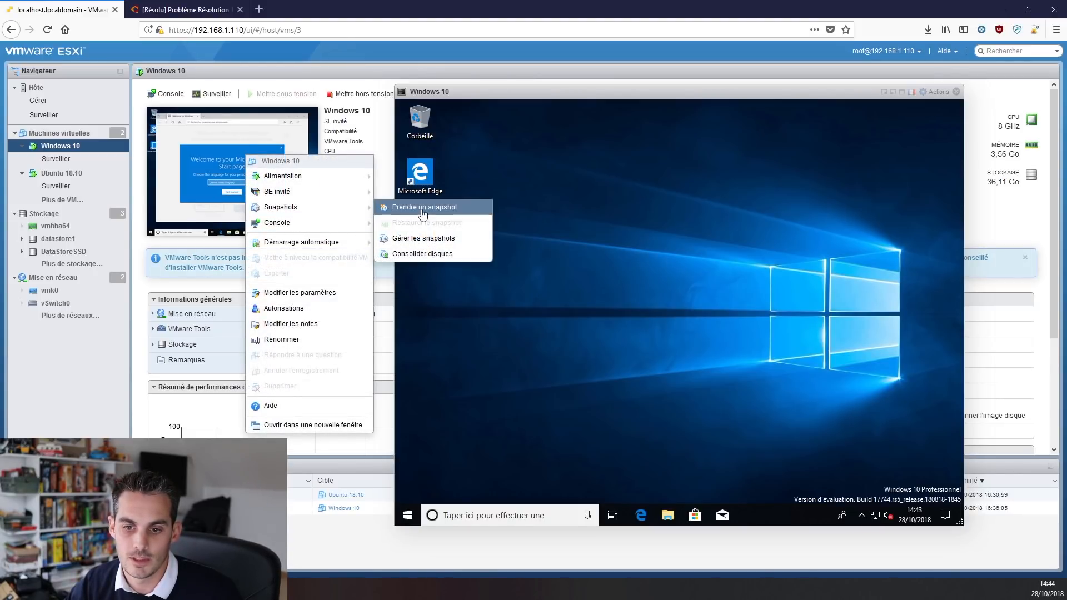
left_click(423, 213)
left_click(550, 249)
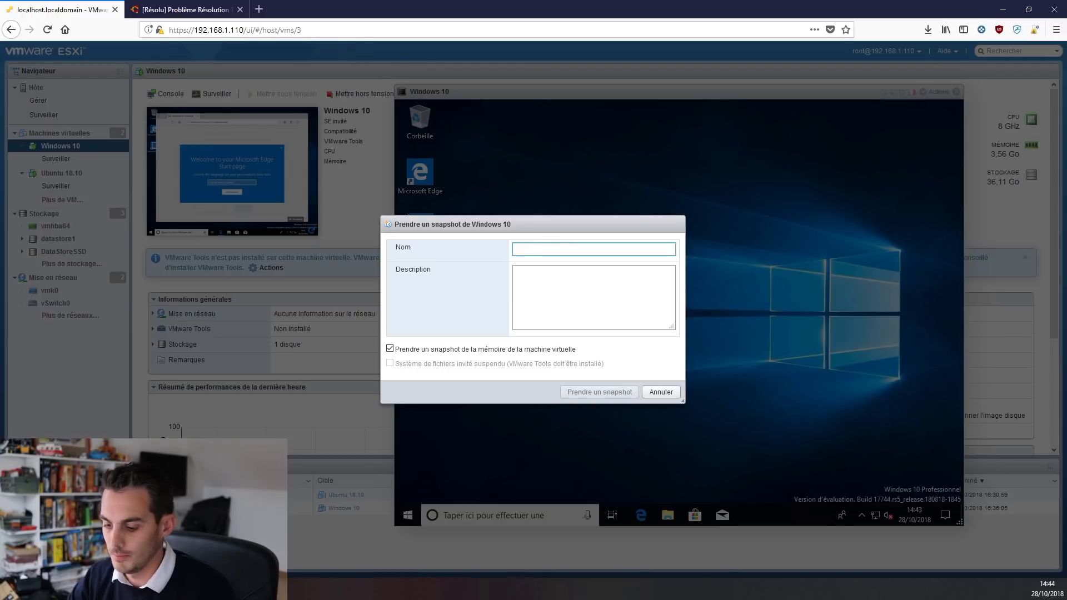
type("Default")
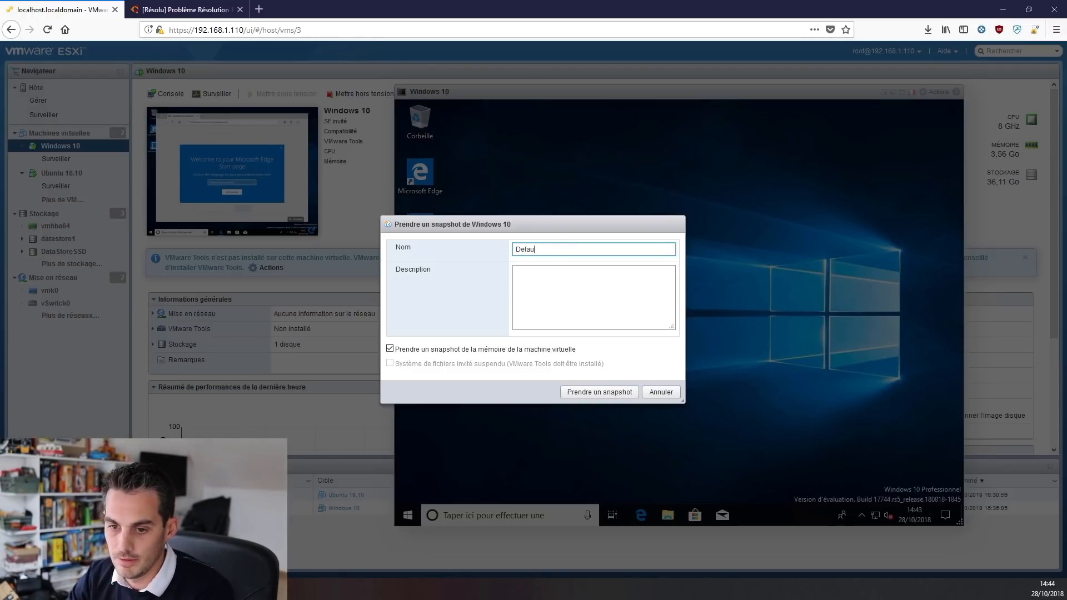
left_click(605, 394)
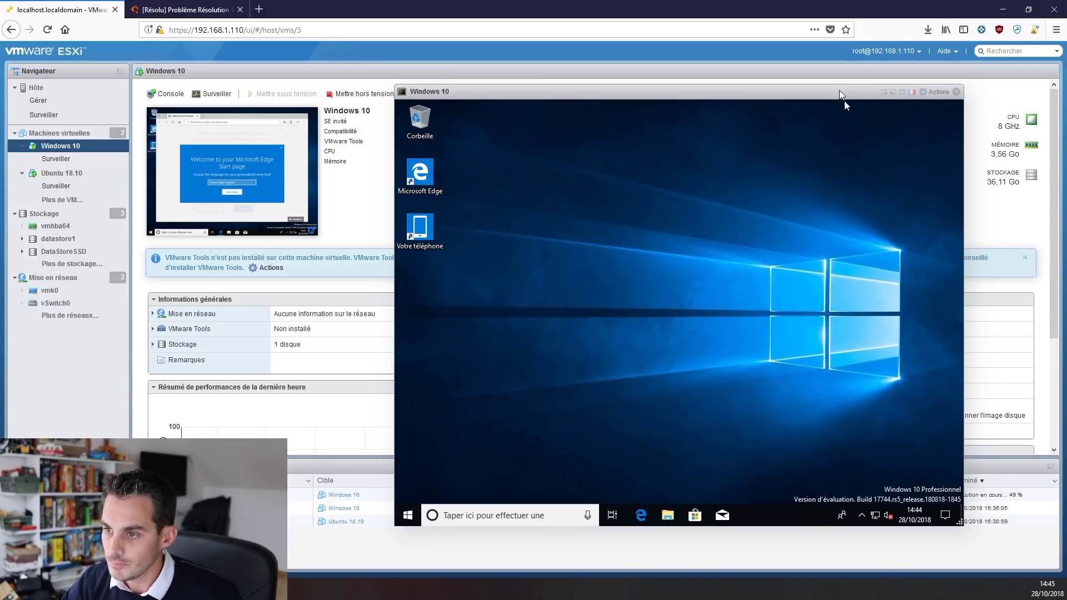
Delete the Microsoft Edge and Votre téléphone shortcuts from the guest's desktop, keeping the console clear of the virtual machine's preview
left_click_drag(839, 90, 606, 84)
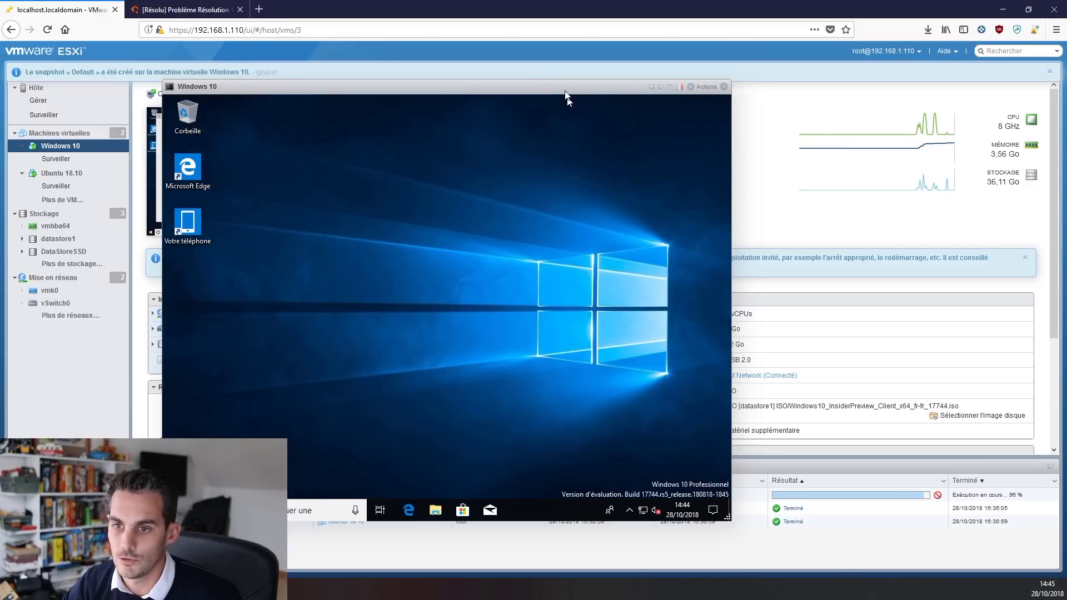
left_click_drag(566, 92, 784, 110)
left_click_drag(477, 172, 381, 285)
key("Delete")
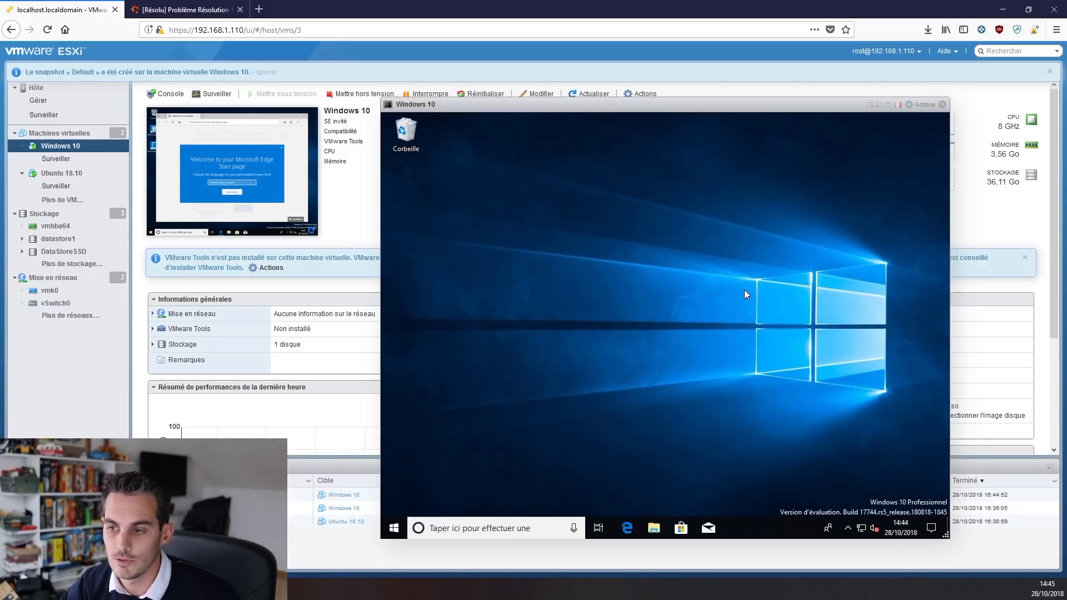
Examine the snapshot tree of the Windows 10 virtual machine in the snapshot manager and close it
right_click(221, 161)
mouse_move(250, 215)
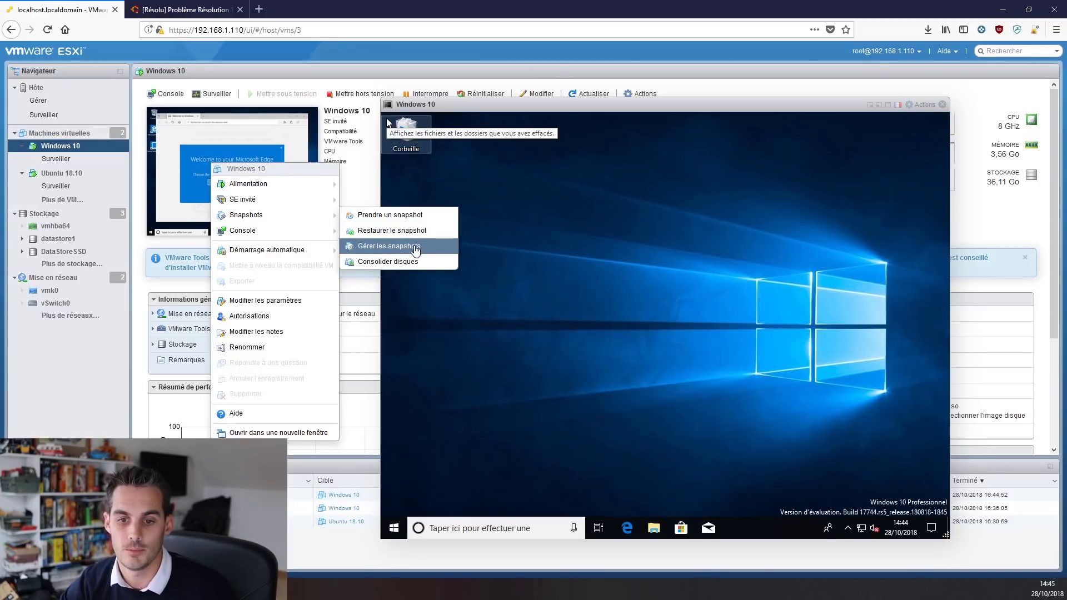
left_click(418, 246)
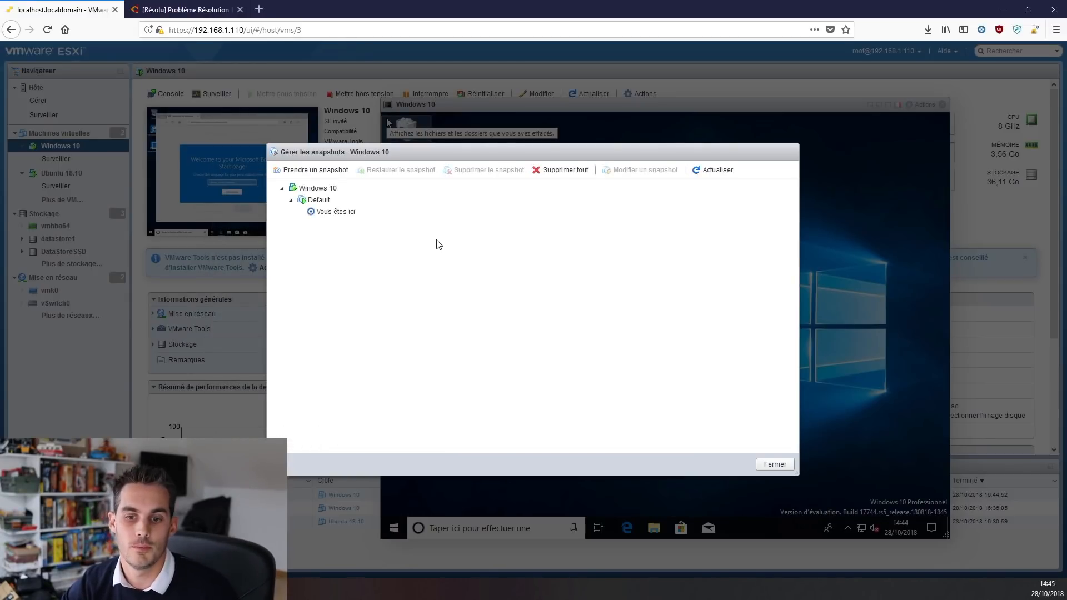
left_click(775, 464)
Restore the Windows 10 virtual machine to its most recent snapshot and confirm losing the current state
right_click(241, 149)
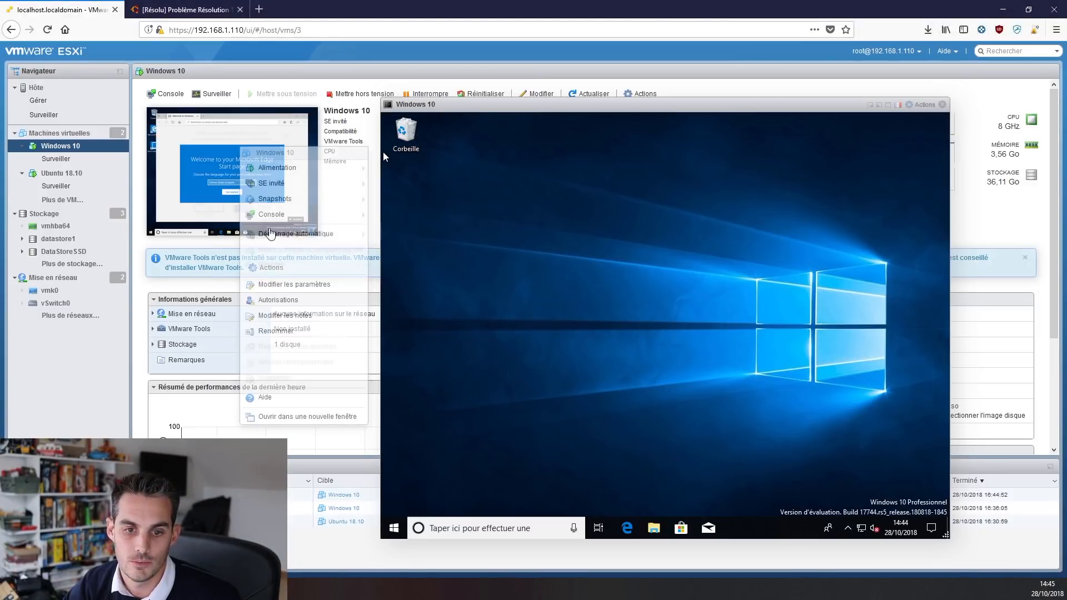
mouse_move(288, 209)
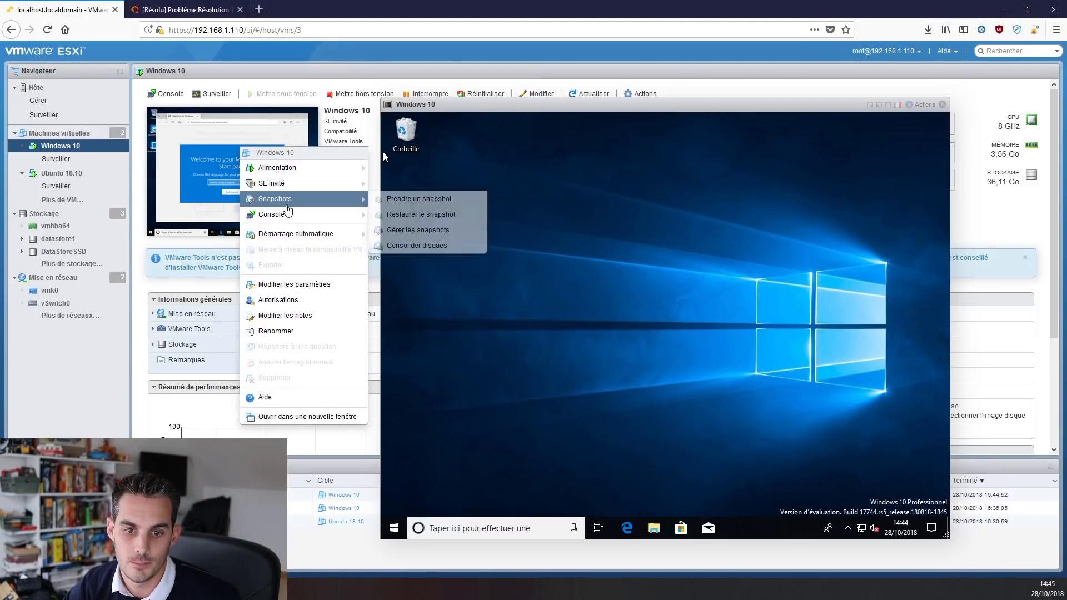
left_click(418, 214)
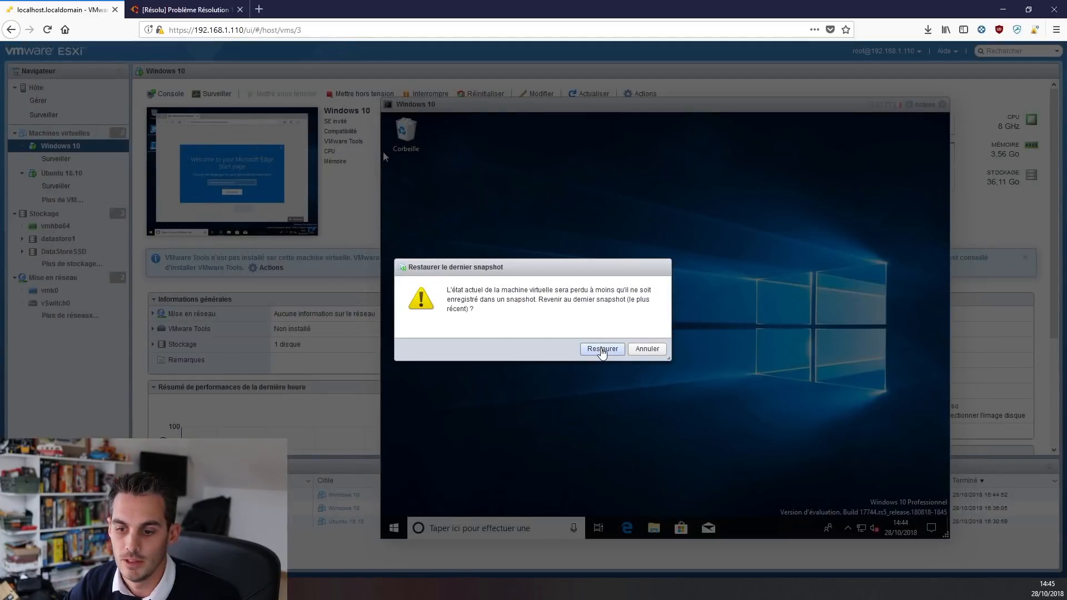
left_click(602, 349)
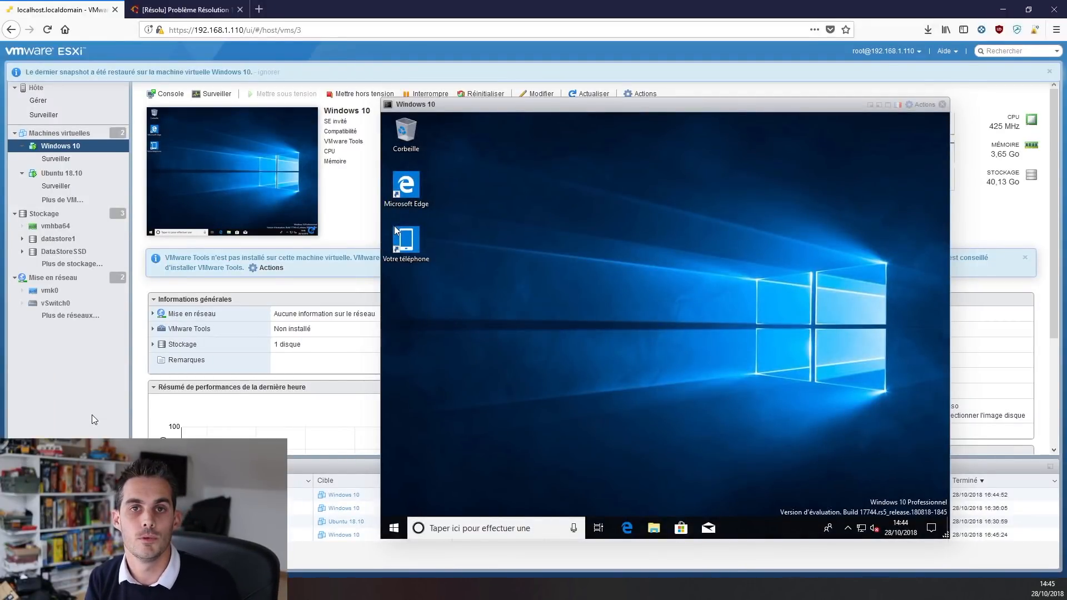
left_click(821, 84)
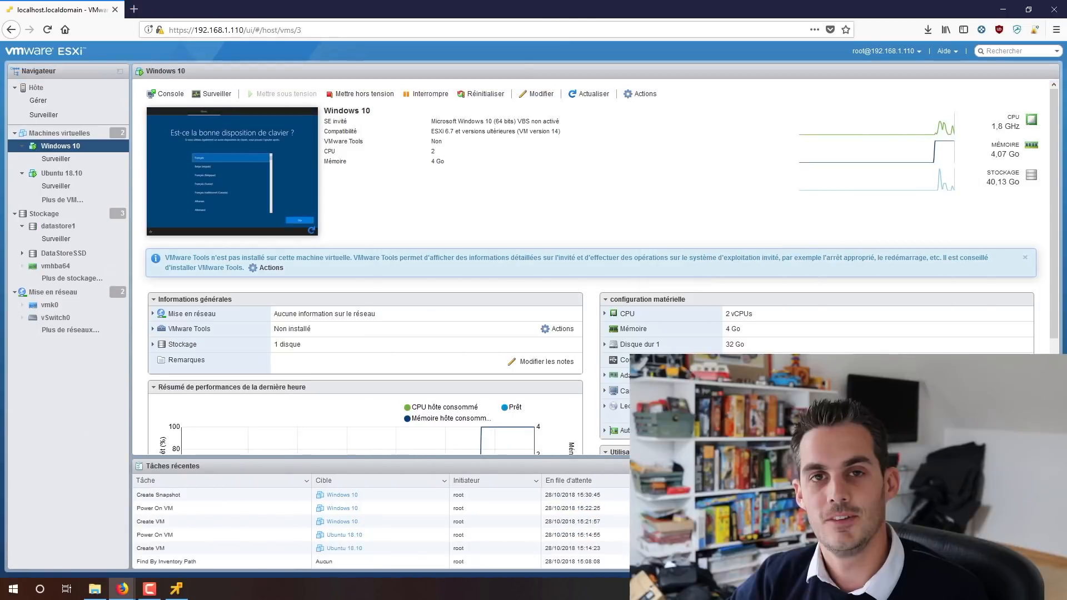